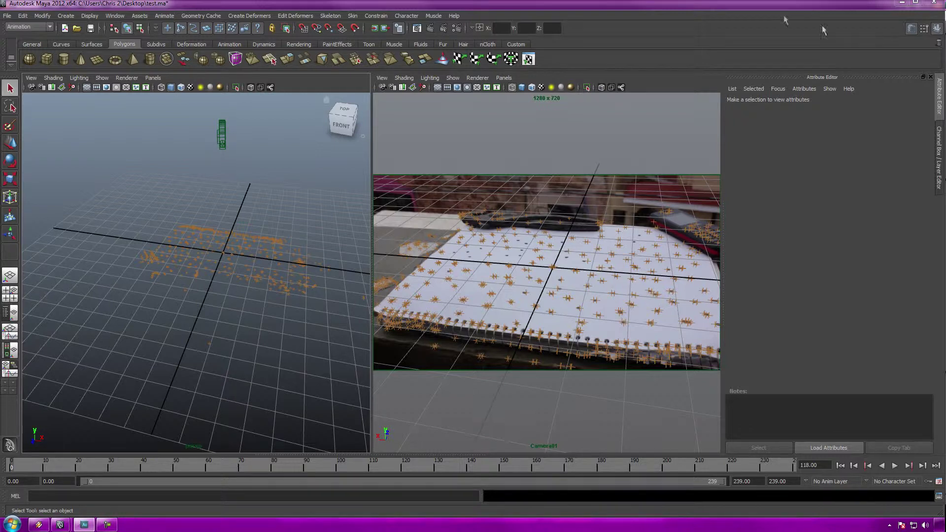
click(95, 60)
drag(205, 235, 278, 323)
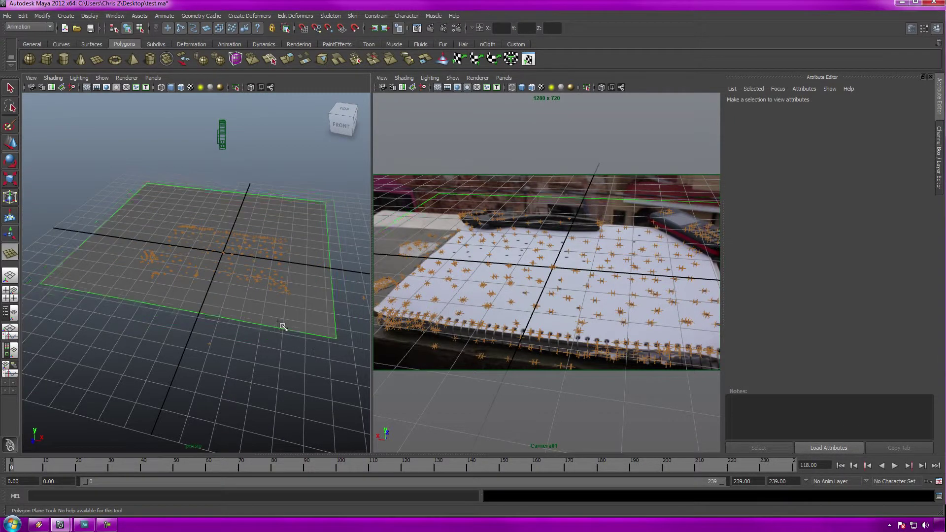
key(Delete)
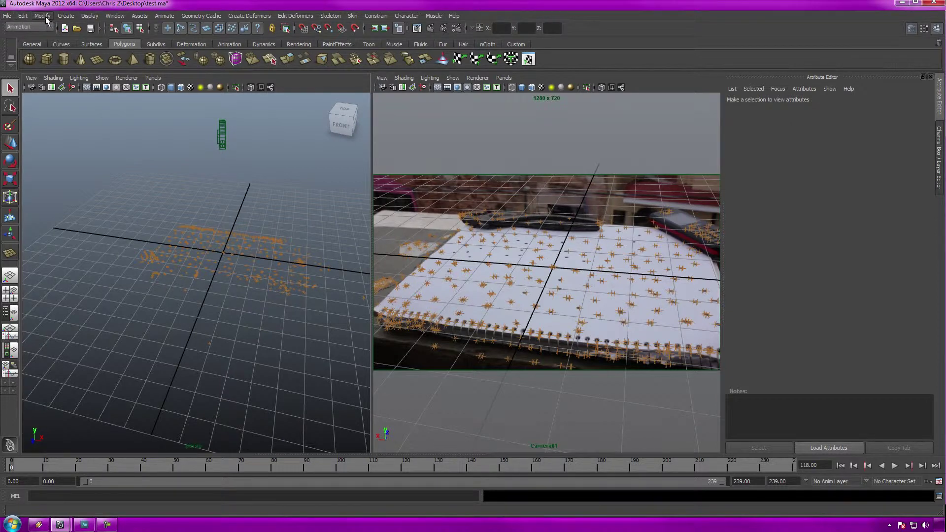
- Create a polygon plane centred on the grid origin, covering the tracking points of the notebook page
click(65, 15)
mouse_move(113, 39)
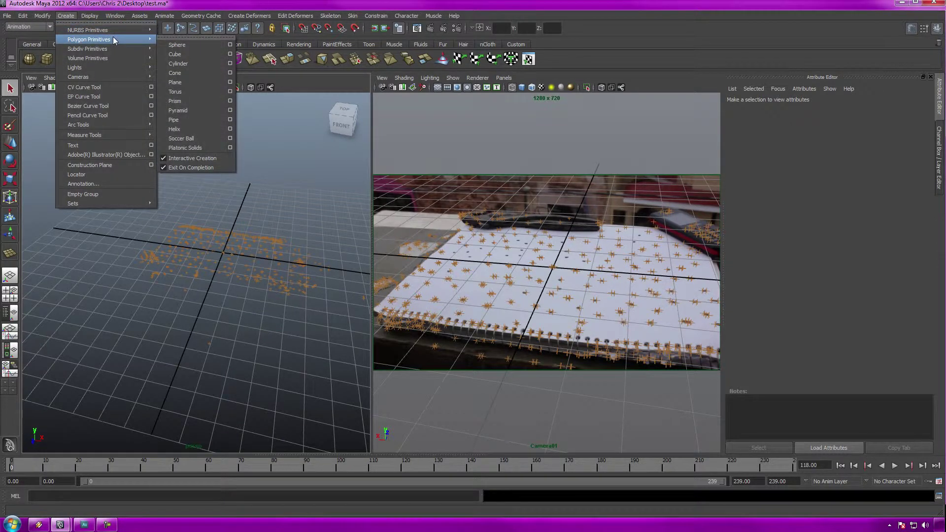
click(184, 82)
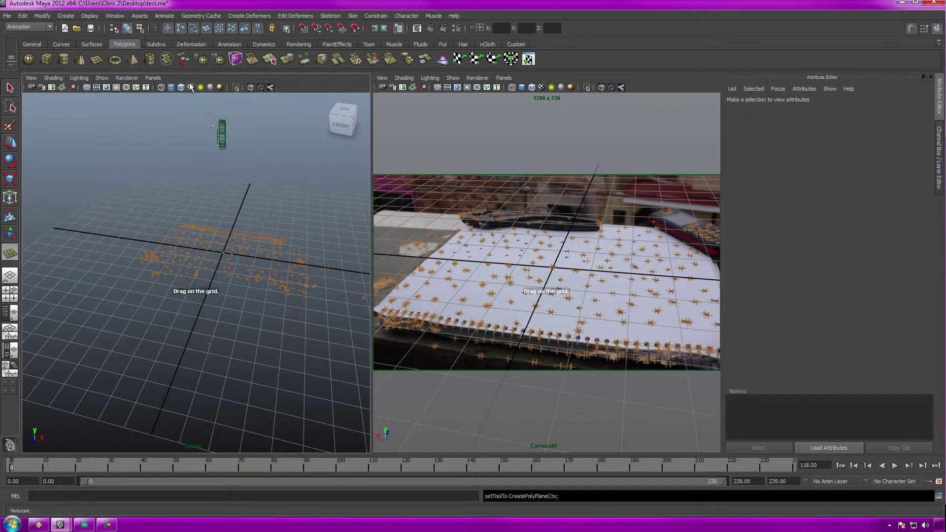
mouse_move(227, 256)
mouse_down()
mouse_move(336, 343)
mouse_move(353, 370)
mouse_move(304, 329)
mouse_move(294, 290)
mouse_move(308, 318)
mouse_move(286, 306)
mouse_move(276, 277)
mouse_move(147, 299)
mouse_move(152, 261)
mouse_move(93, 277)
mouse_move(232, 263)
mouse_up()
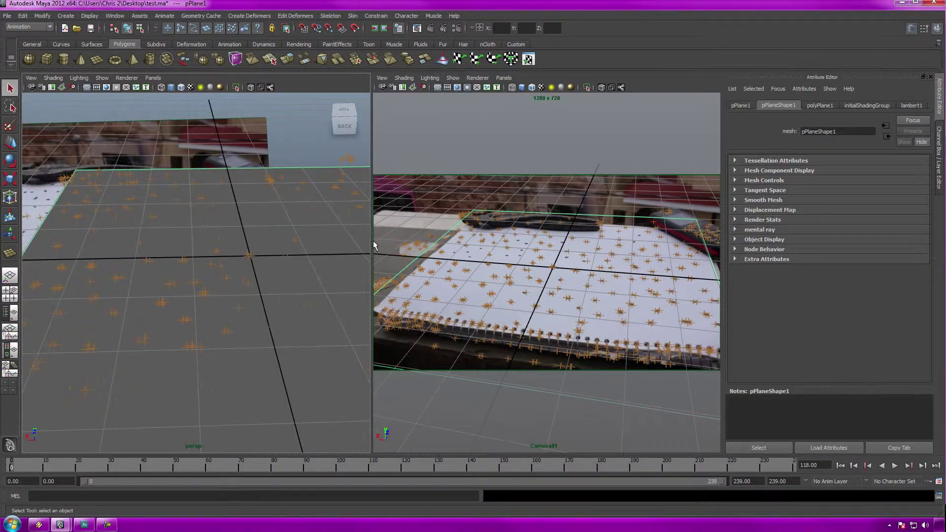
- Create bevelled 3D text reading "DigitalDrop" in the Street Cred font with the Concave Out outer bevel style
scroll(211, 292, down, 2)
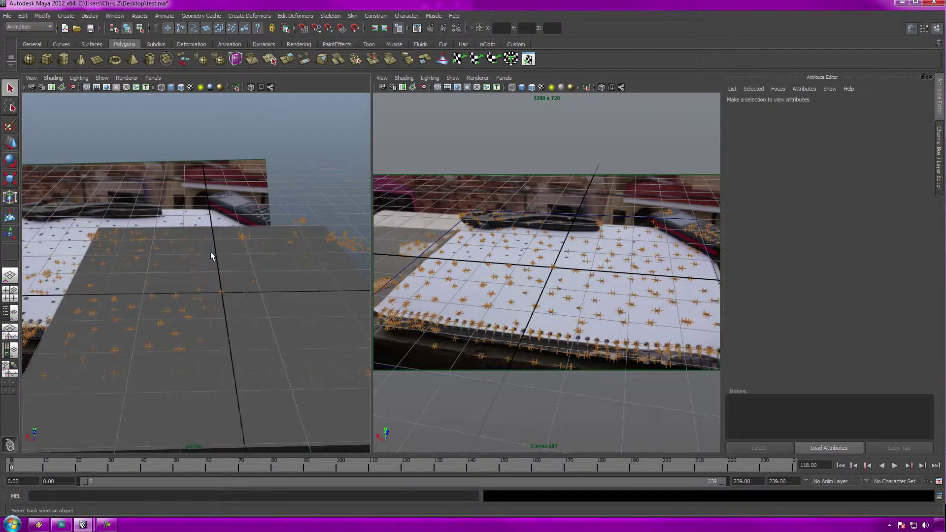
mouse_move(210, 255)
alt+mouse_down()
mouse_move(217, 249)
mouse_move(207, 256)
alt+mouse_up()
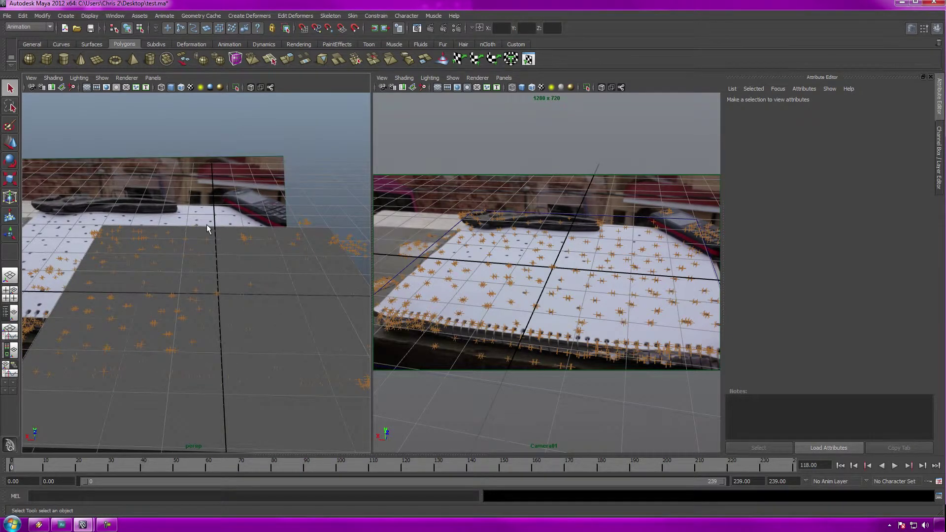
click(65, 17)
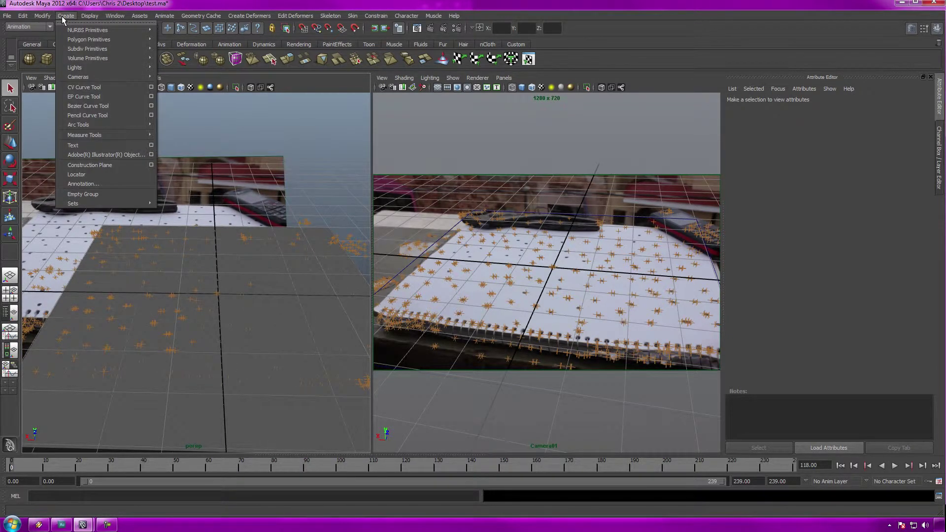
click(151, 145)
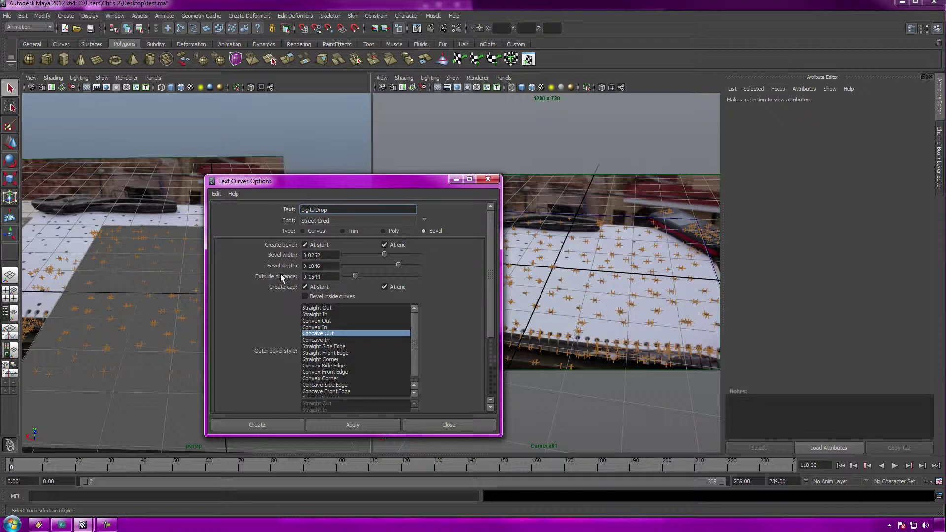
scroll(254, 289, down, 5)
scroll(254, 290, up, 4)
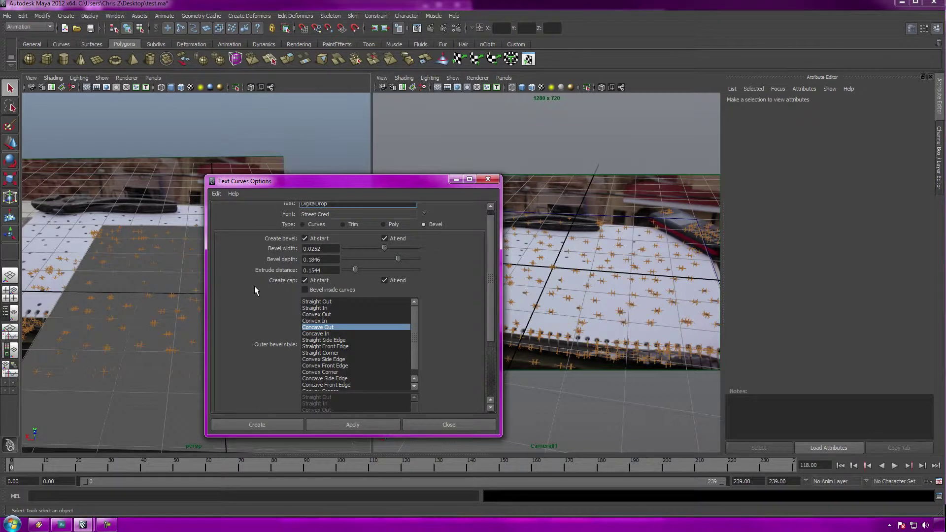
click(269, 423)
- Scale the DigitalDrop text down uniformly until the whole word fits inside the camera view
click(190, 243)
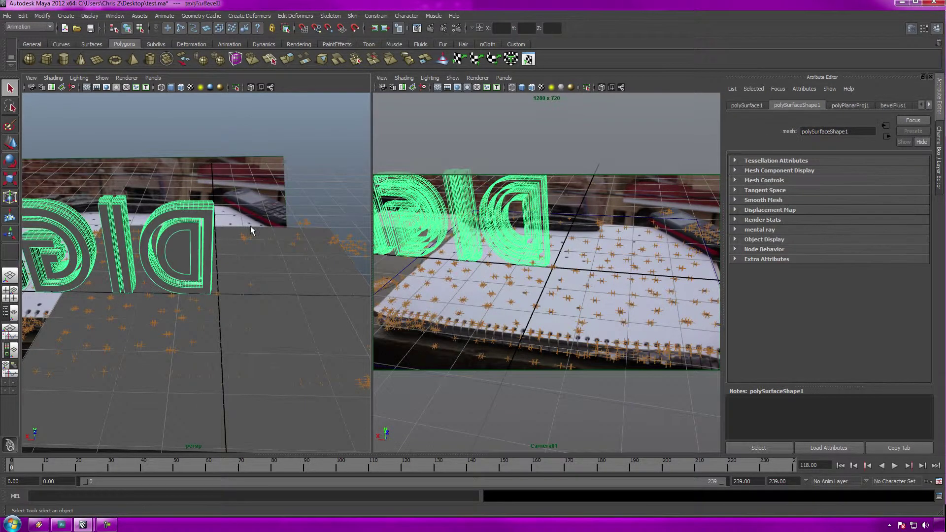
key(r)
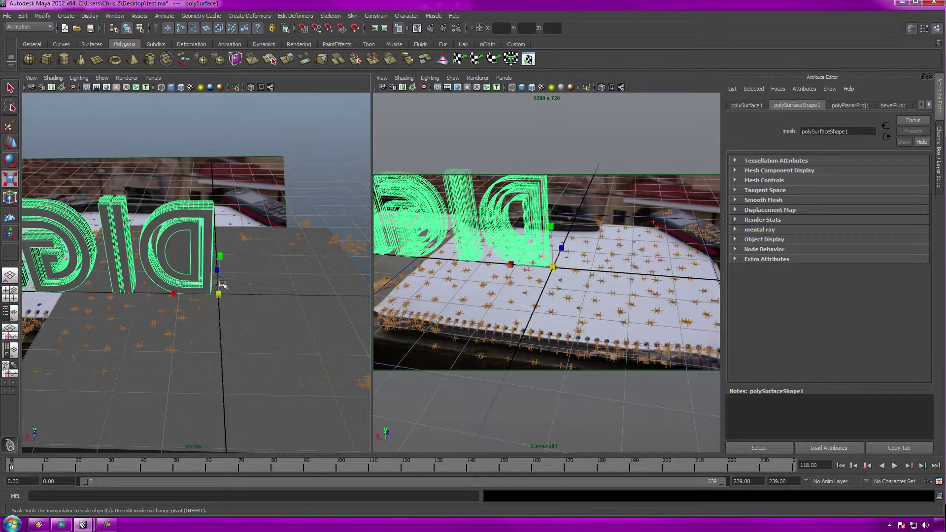
drag(219, 295, 18, 172)
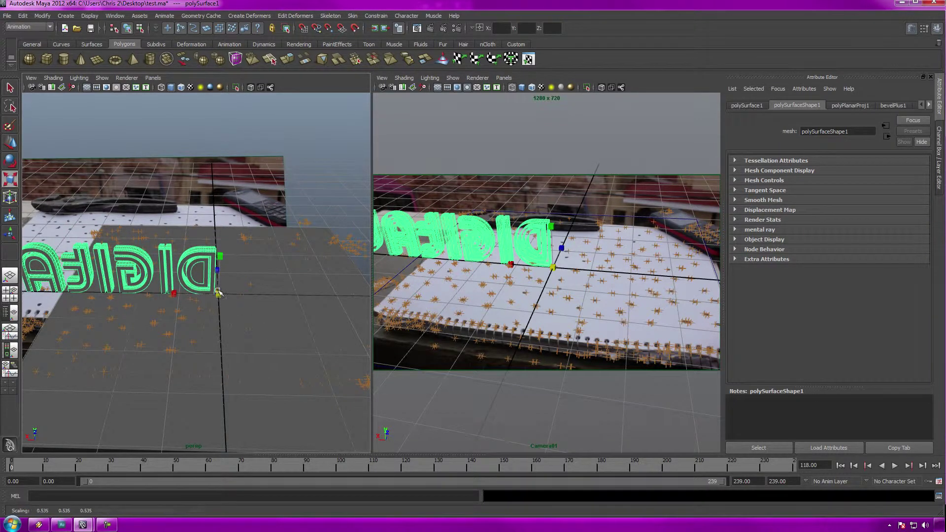
drag(218, 294, 1, 149)
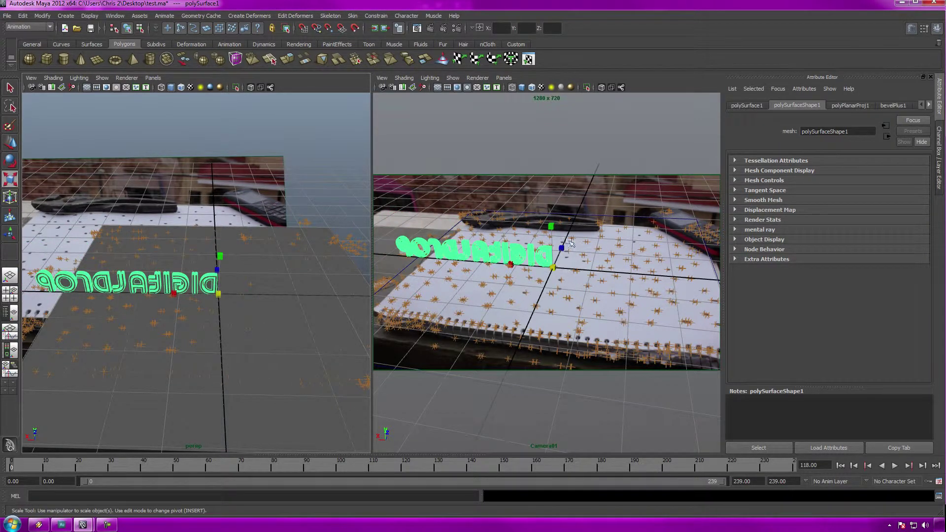
- Rotate the text around its vertical axis so that it reads correctly from the tracked camera
key(w)
key(e)
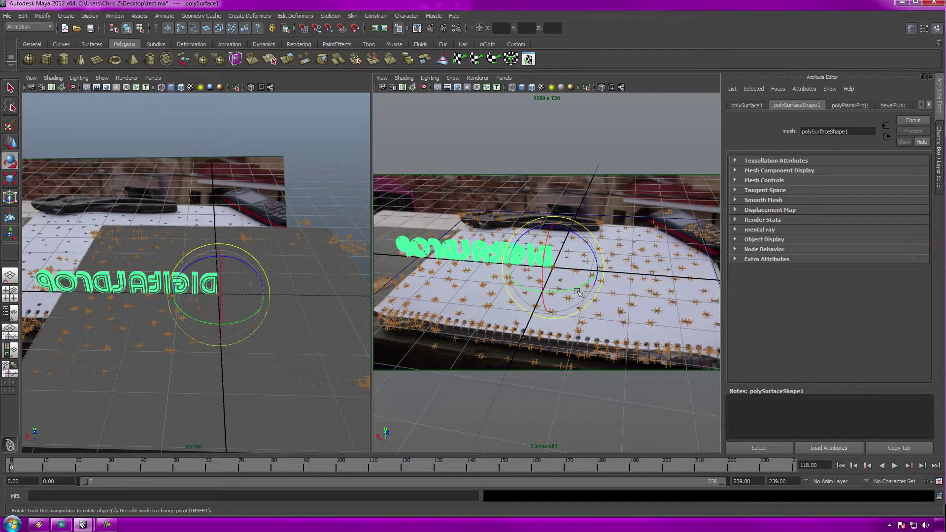
drag(578, 289, 540, 212)
- Move the text about 2.72 cm along X to centre it on the notebook and scale it uniformly to about 0.27
key(w)
drag(525, 266, 432, 255)
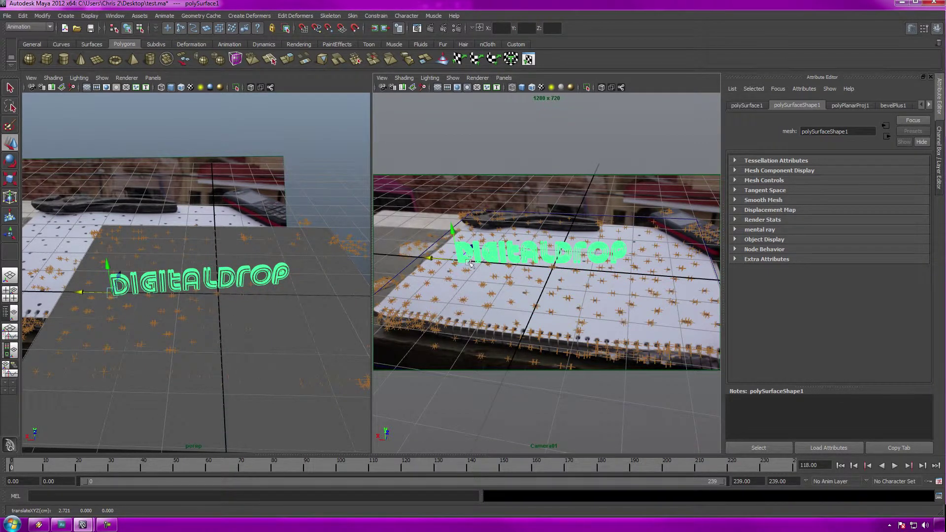
key(r)
mouse_move(456, 260)
mouse_down()
mouse_move(488, 264)
mouse_move(472, 267)
mouse_up()
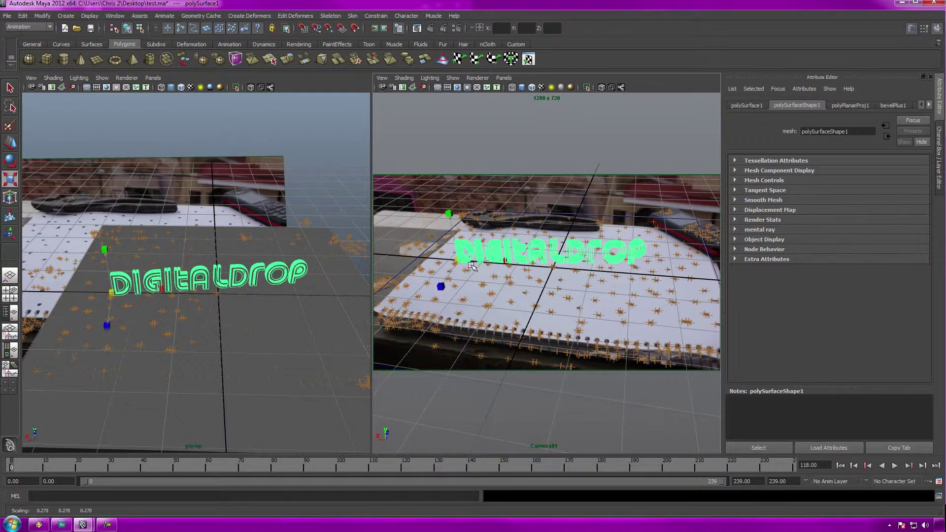
- Raise the text about 0.01 cm along Y so that its base rests on the plane
key(w)
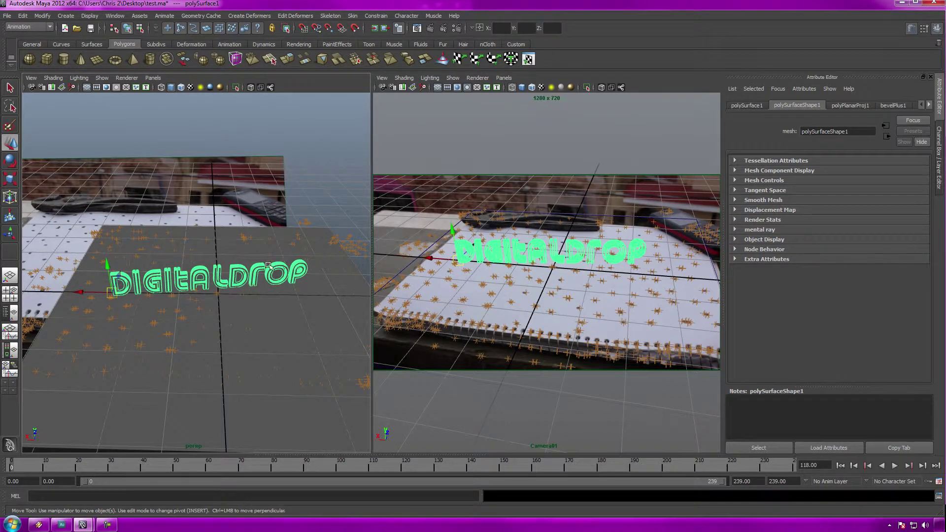
scroll(173, 300, up, 3)
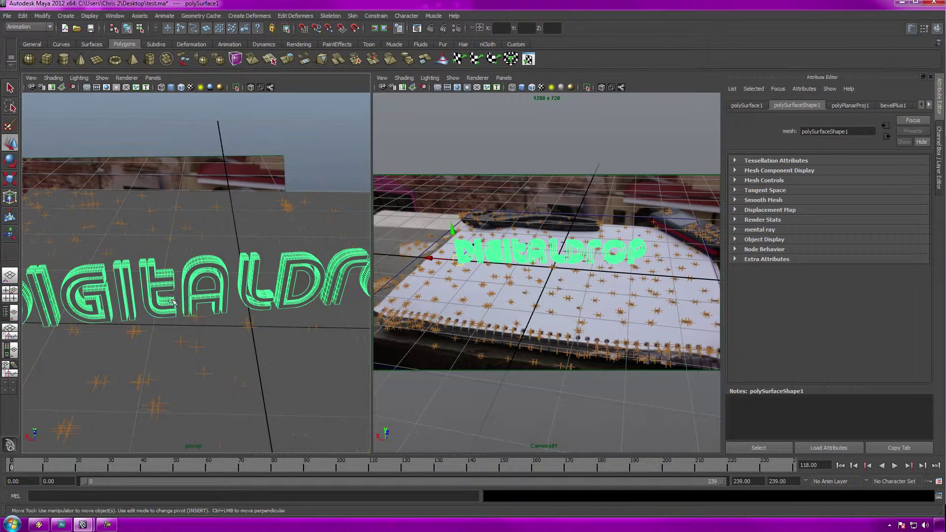
alt+drag(173, 301, 243, 278)
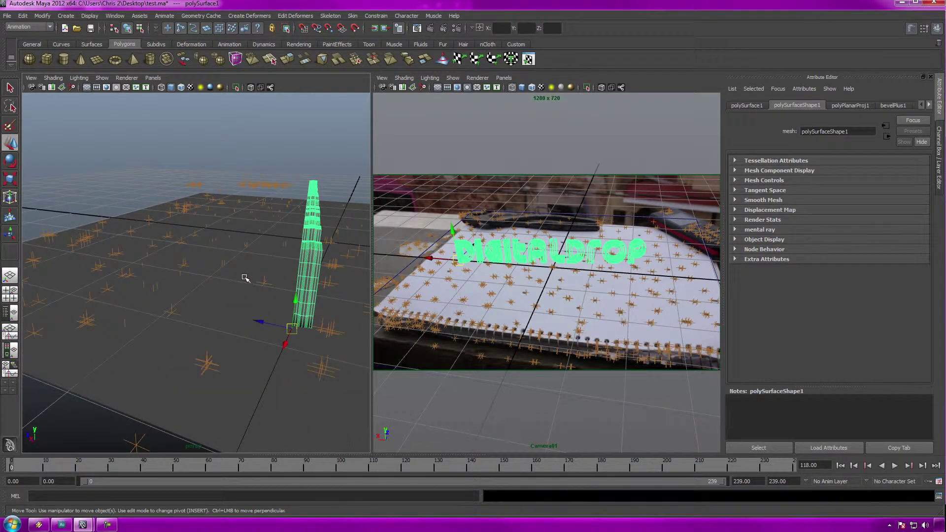
alt+drag(290, 277, 234, 242)
mouse_move(234, 241)
alt+middle_down()
mouse_move(233, 252)
mouse_move(244, 230)
mouse_move(236, 234)
alt+middle_up()
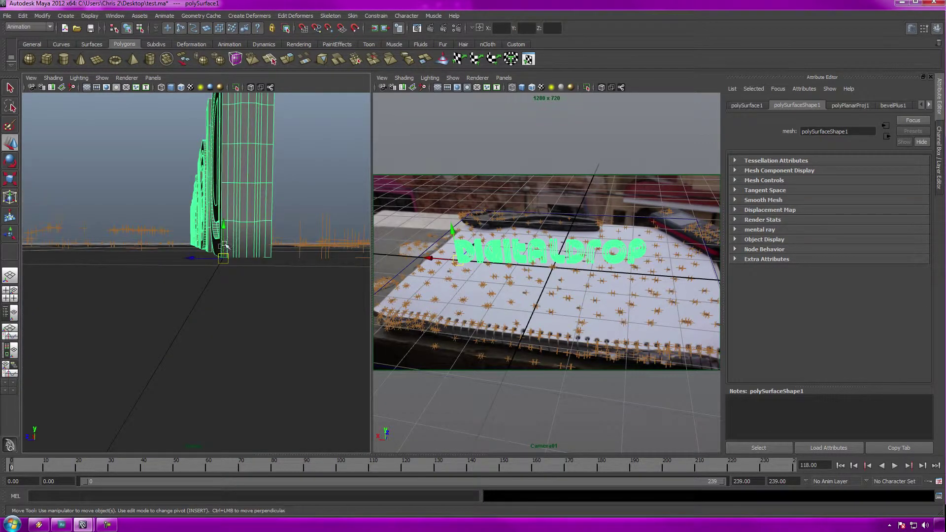
alt+drag(224, 266, 228, 257)
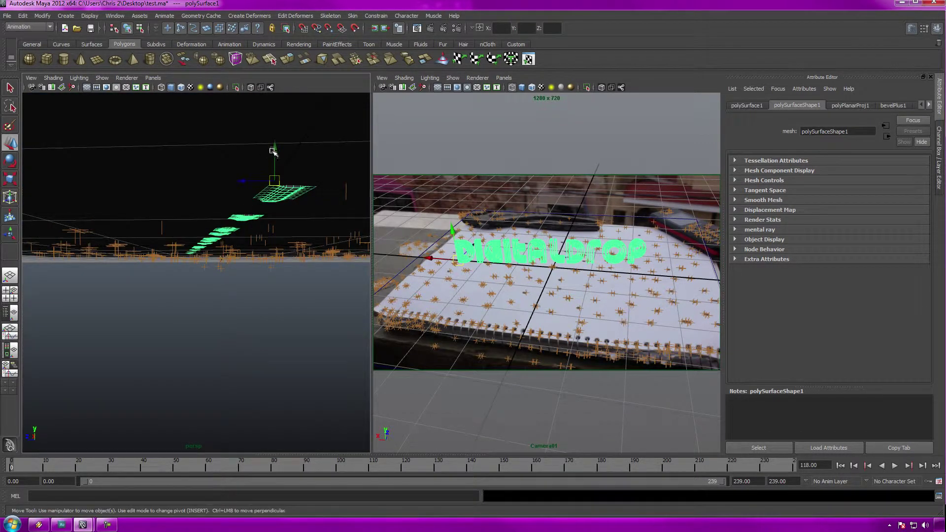
drag(275, 146, 284, 144)
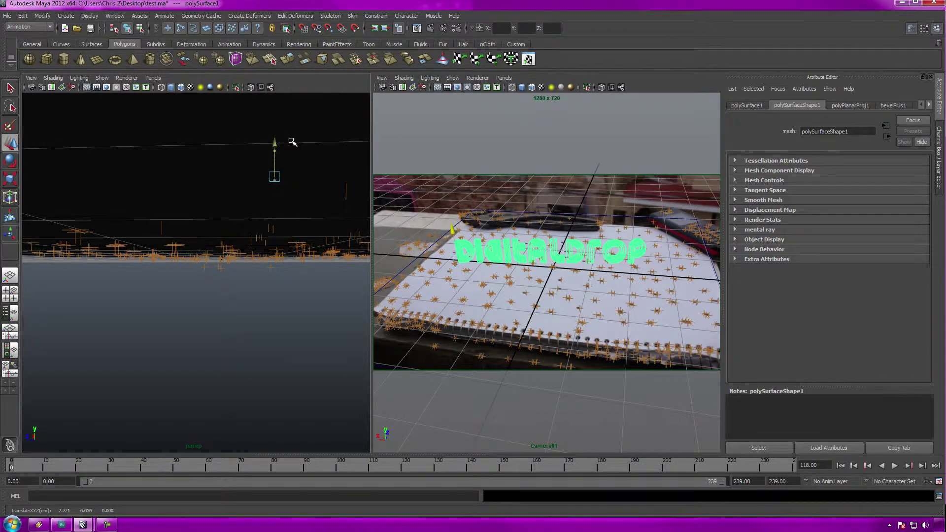
alt+drag(292, 141, 232, 258)
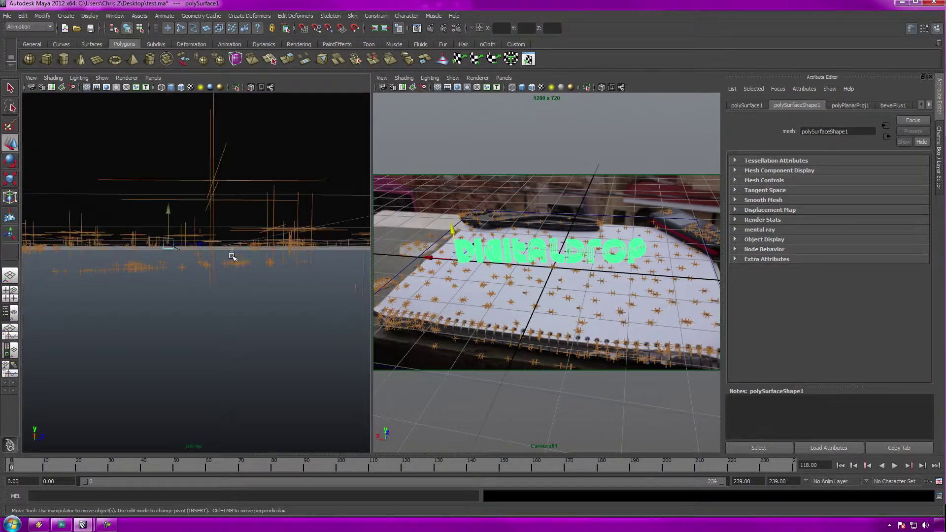
alt+middle_drag(232, 258, 218, 288)
alt+drag(217, 288, 270, 244)
alt+right_drag(271, 246, 226, 245)
mouse_move(253, 249)
alt+middle_down()
mouse_move(230, 247)
mouse_move(247, 253)
alt+middle_up()
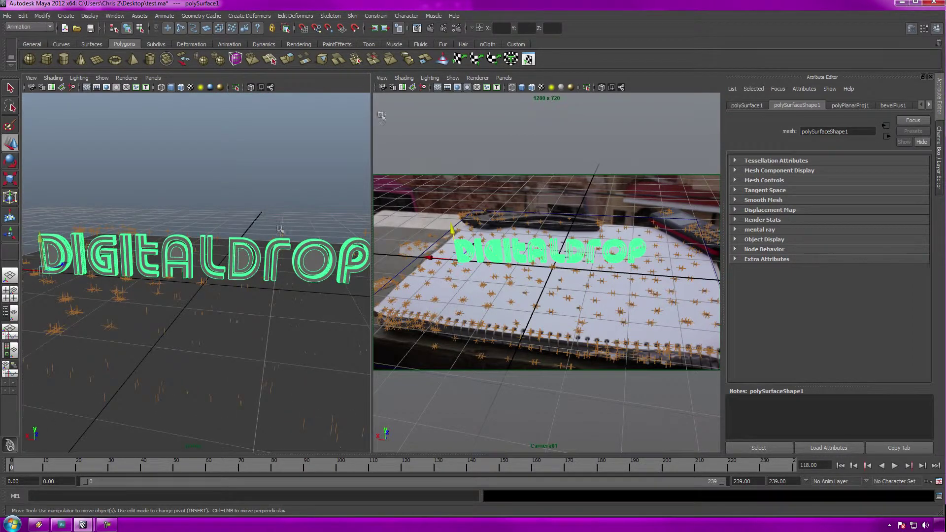
- Check in the render settings which renderer and file output options are in use
click(457, 27)
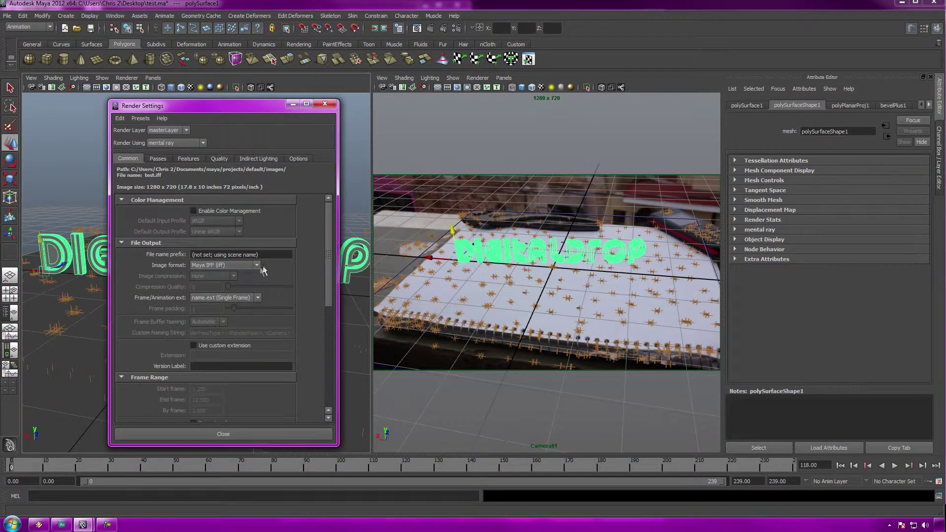
mouse_move(326, 258)
mouse_down()
mouse_move(326, 283)
mouse_move(326, 258)
mouse_up()
click(194, 142)
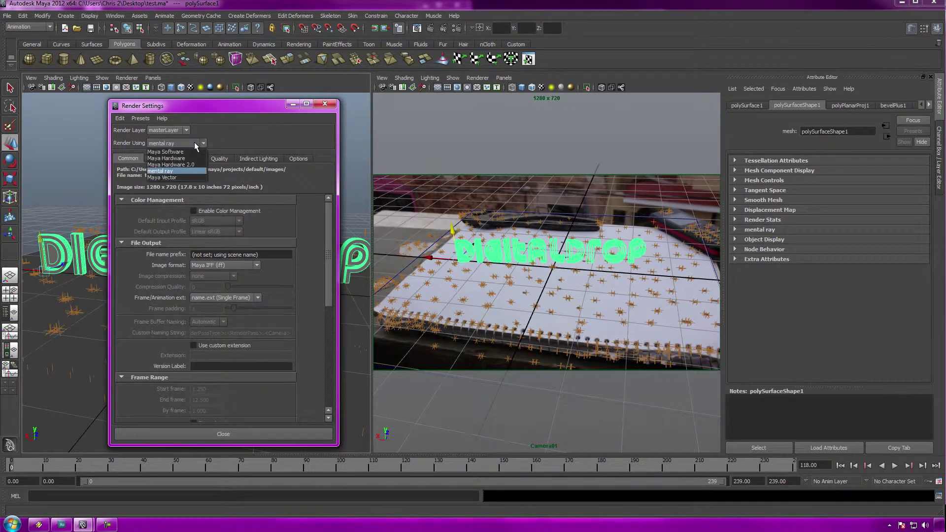
click(194, 142)
click(334, 107)
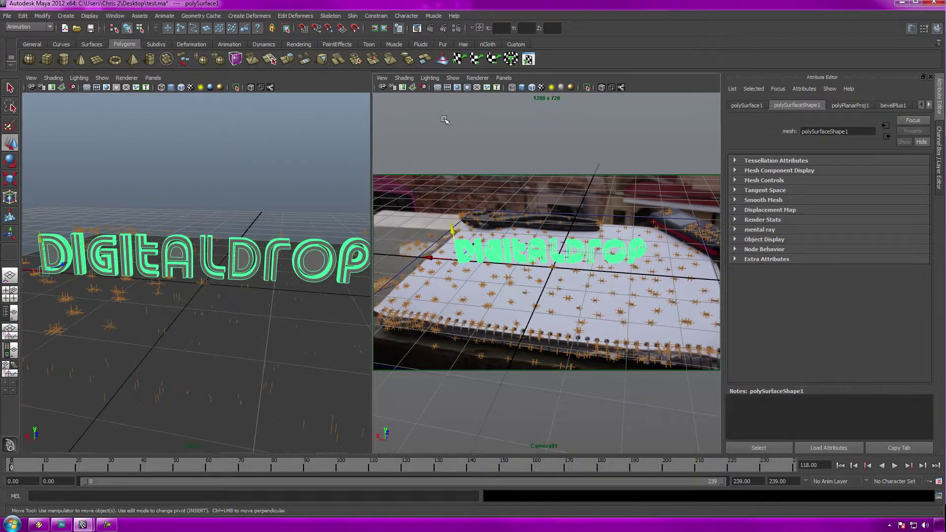
- Deselect the text and render the current frame from the Camera01 view with mental ray
click(260, 234)
alt+drag(260, 234, 256, 248)
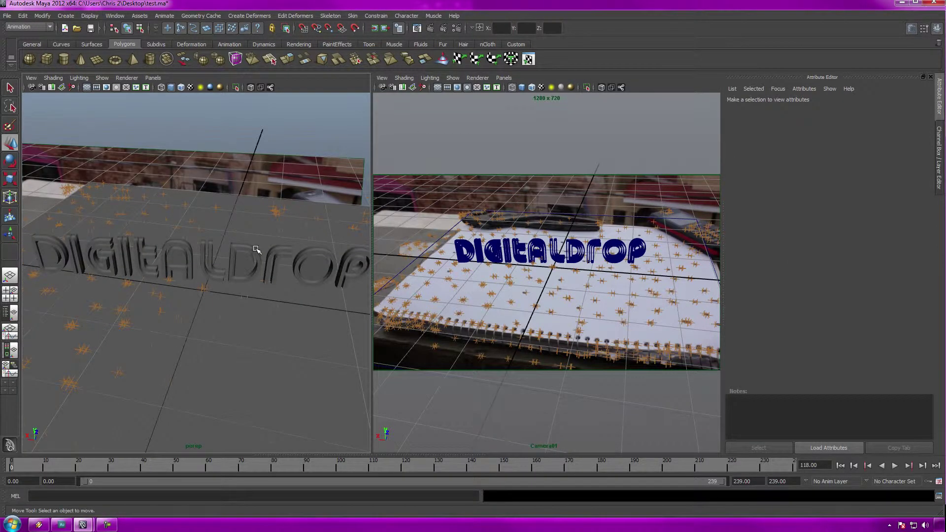
click(261, 247)
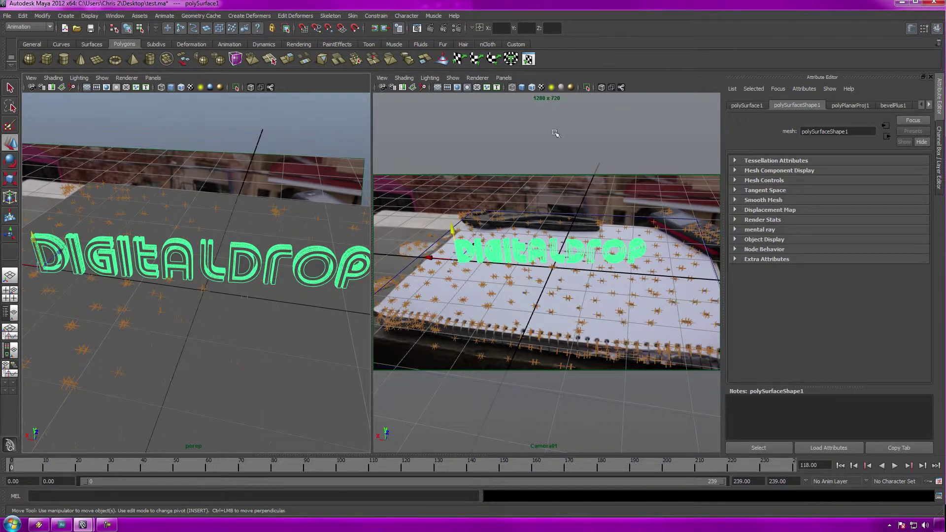
click(551, 111)
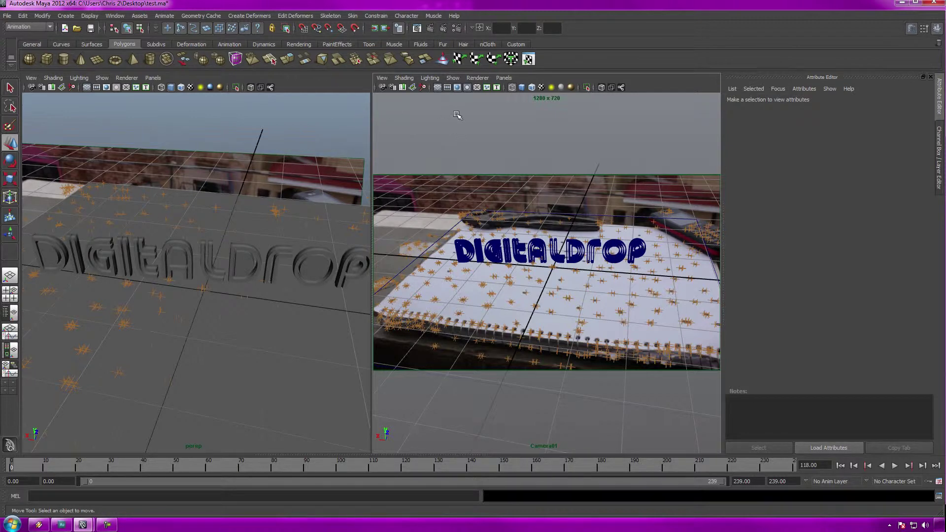
click(430, 30)
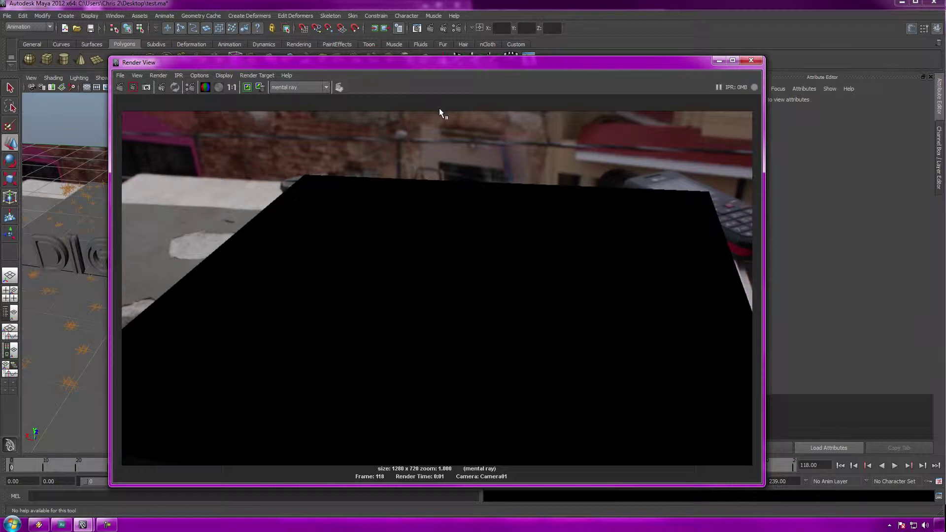
- Keep the rendered image in the Render View for comparison and minimize the render window
click(247, 88)
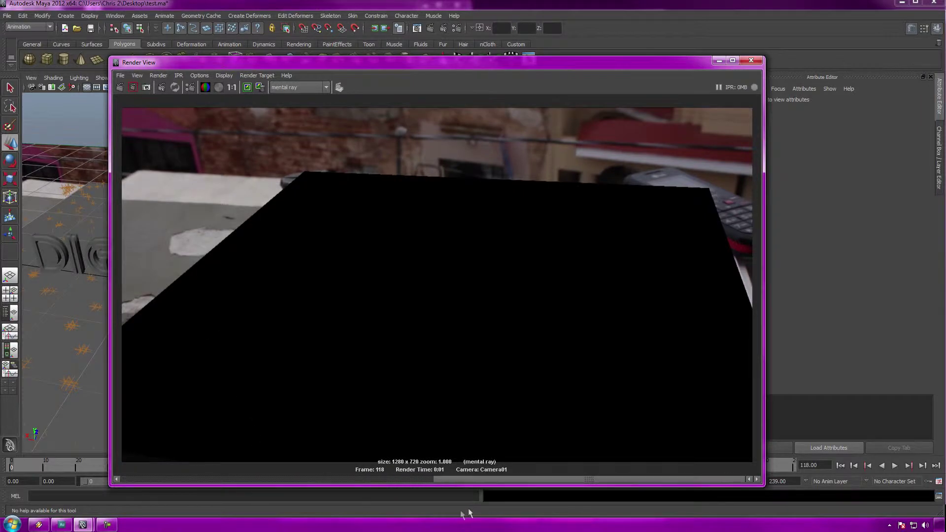
drag(484, 477, 225, 468)
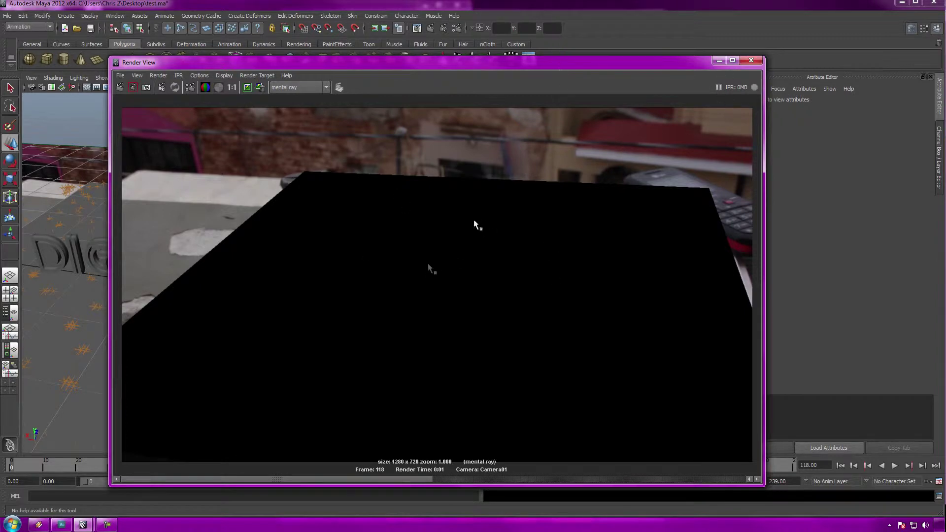
click(720, 61)
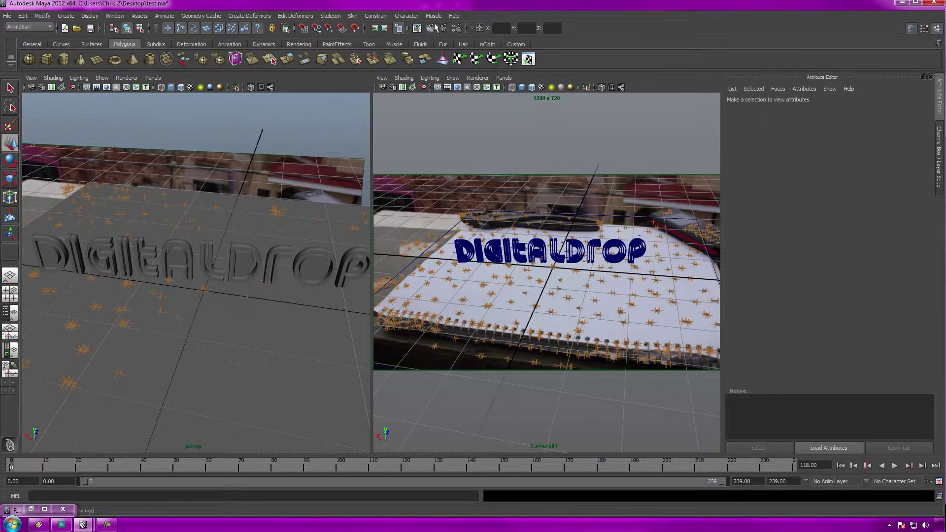
- Turn off the default light in the render options, render the current frame, and close the render settings
click(456, 28)
drag(328, 253, 327, 327)
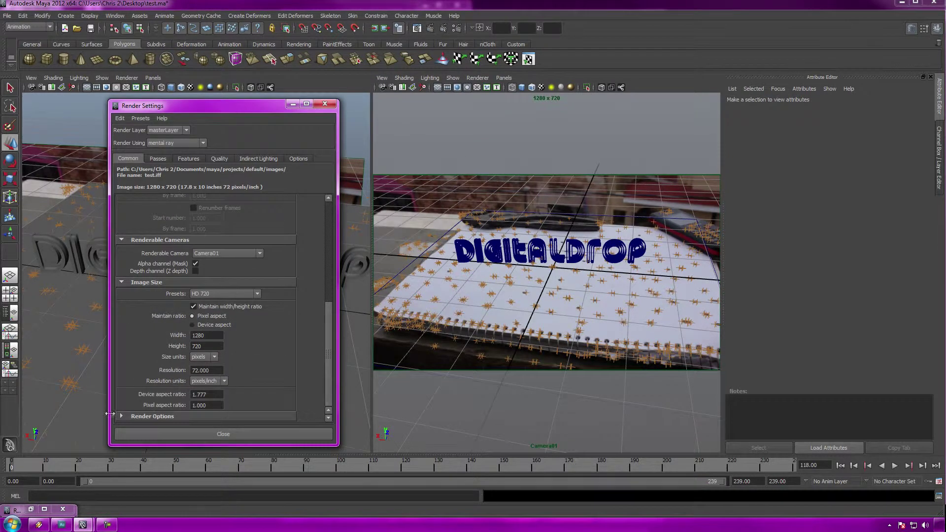
click(122, 417)
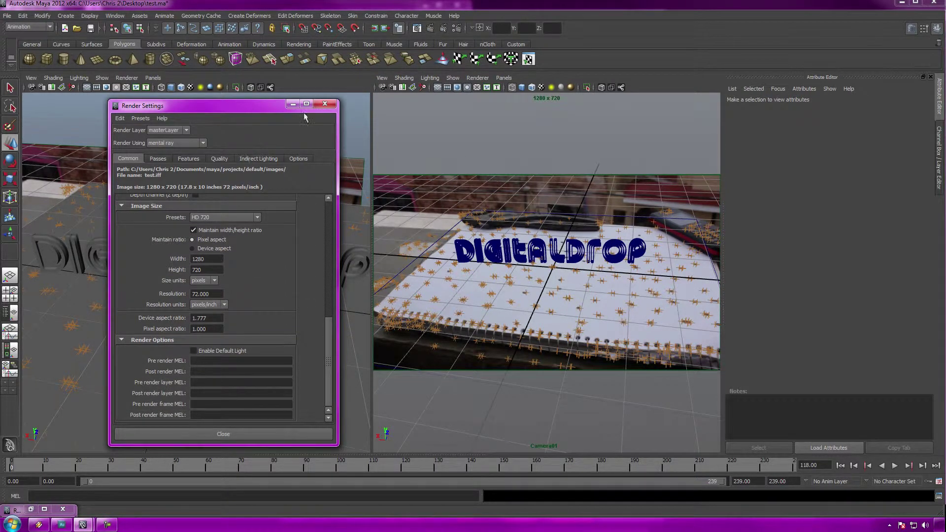
click(200, 350)
click(430, 28)
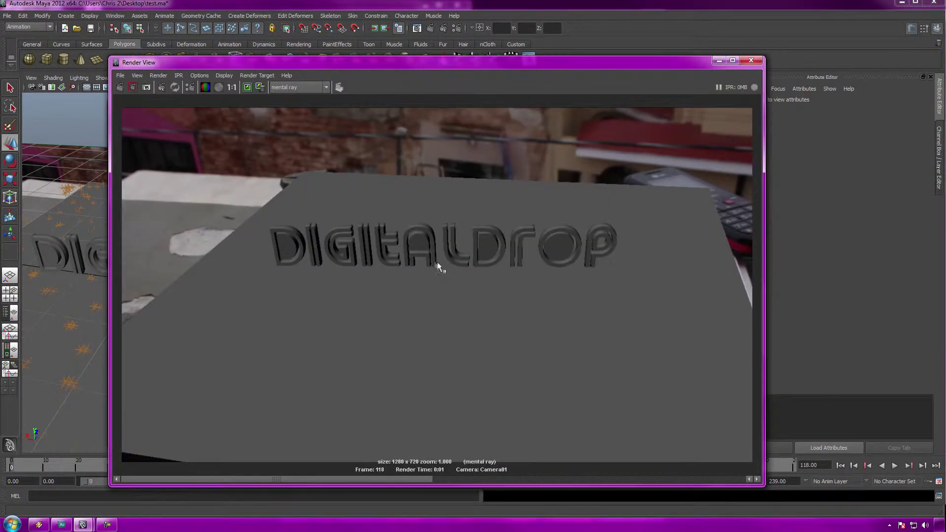
click(750, 60)
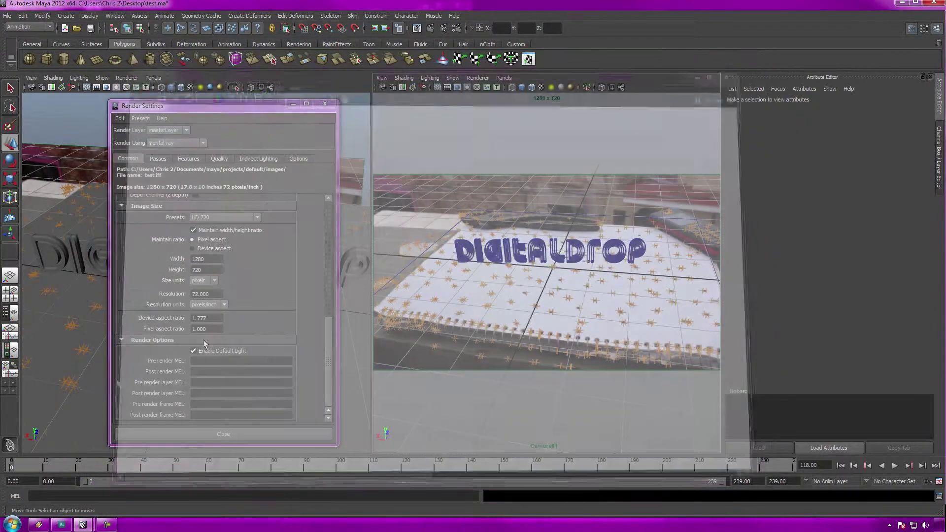
click(217, 433)
- Create a spot light at the origin and change its type to Area Light
click(246, 350)
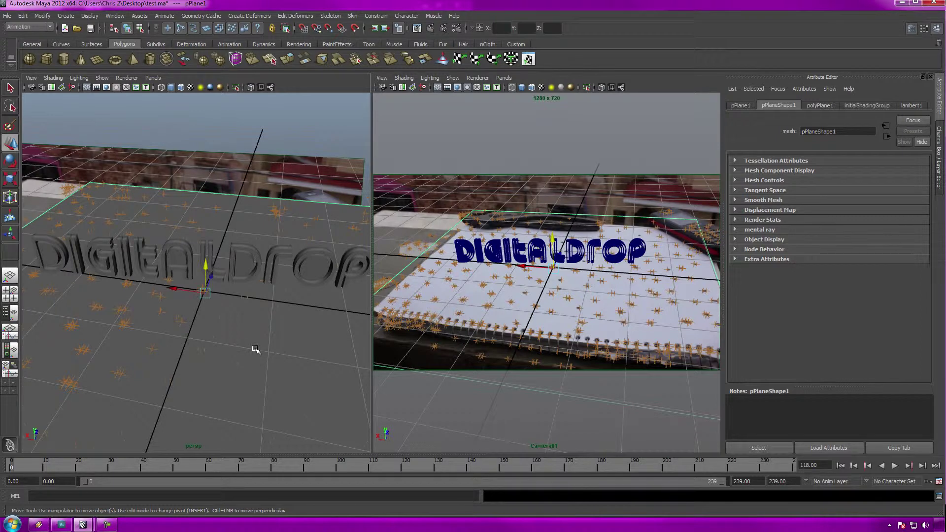
click(65, 15)
mouse_move(138, 67)
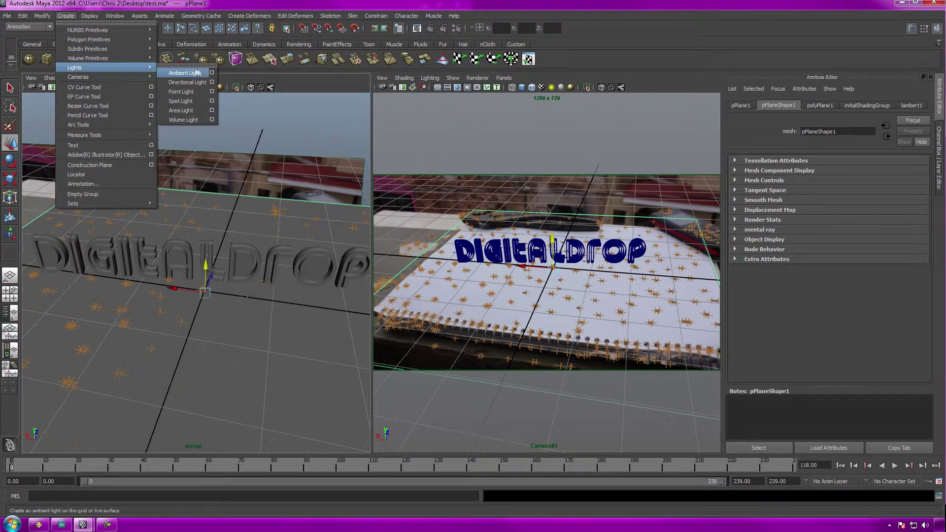
click(180, 101)
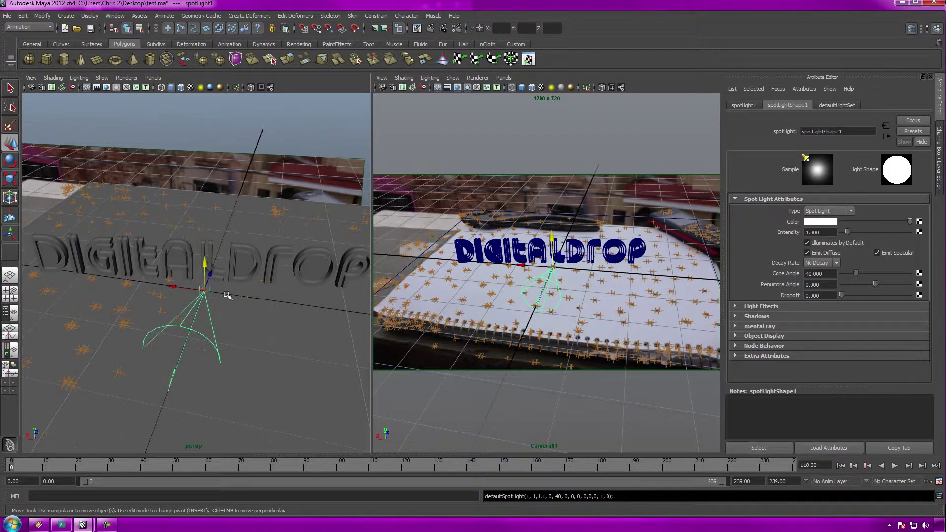
click(841, 212)
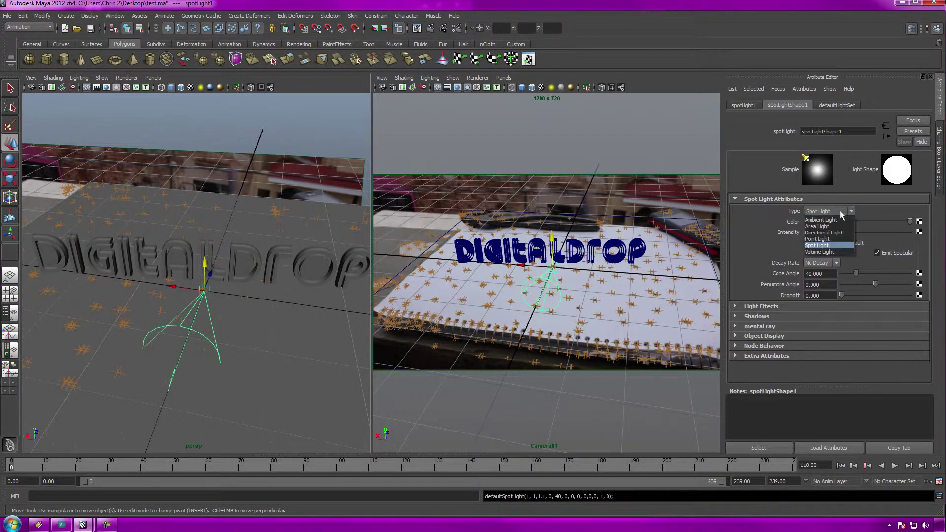
click(817, 226)
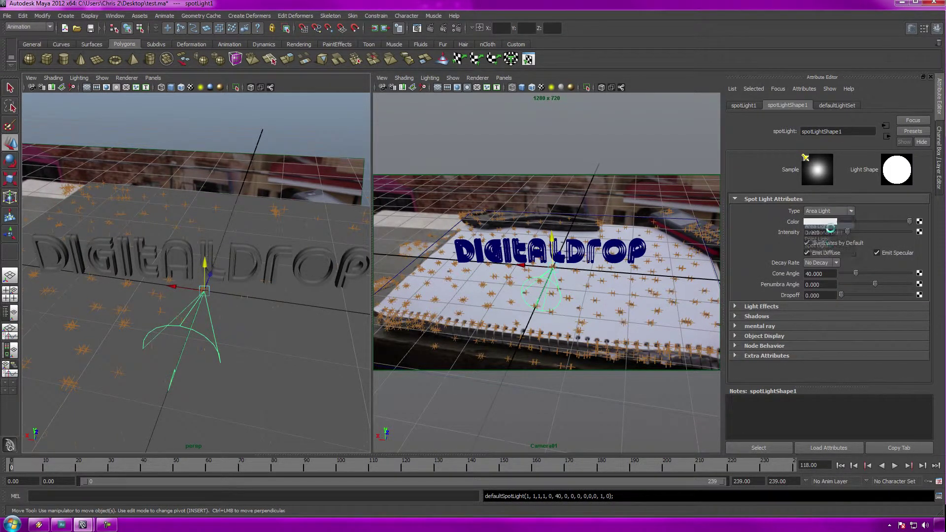
- Raise the area light's origin to about 5.44 cm above the ground plane, leaving its aim point at the text
click(10, 233)
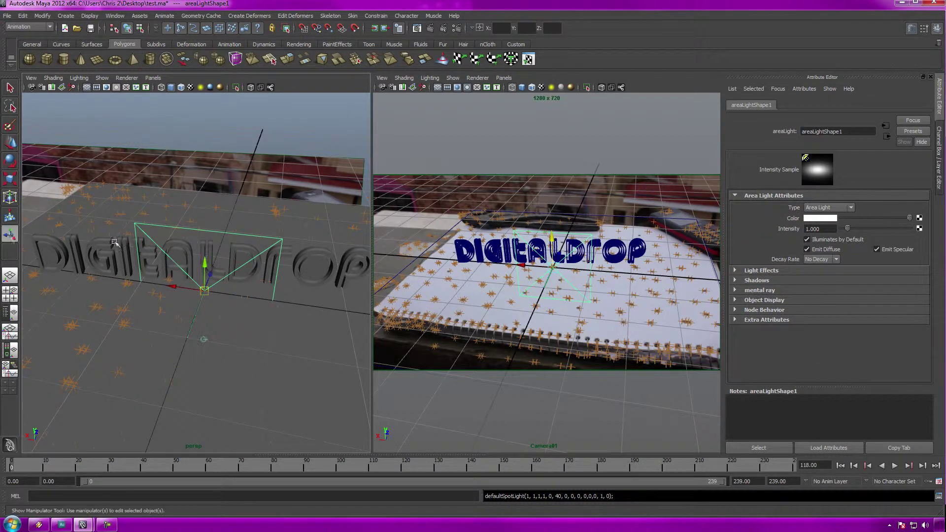
drag(204, 268, 207, 181)
scroll(227, 286, down, 5)
alt+drag(222, 298, 186, 254)
drag(207, 215, 208, 113)
alt+drag(232, 154, 221, 207)
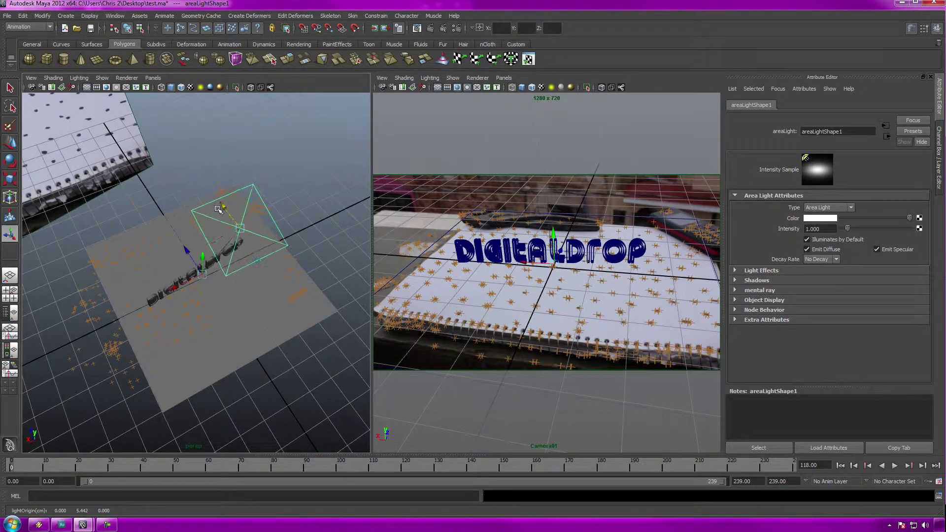
- Offset the area light's origin to about X -2.07, Z -1.76 cm and lower it to about 5.10 cm in Y
drag(210, 238, 280, 222)
alt+drag(274, 277, 343, 211)
alt+middle_drag(343, 211, 256, 270)
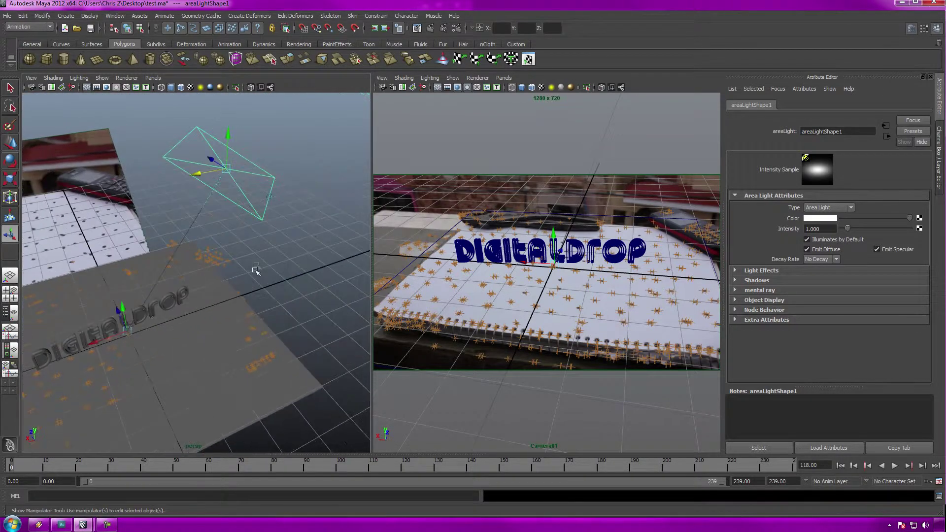
drag(228, 134, 227, 150)
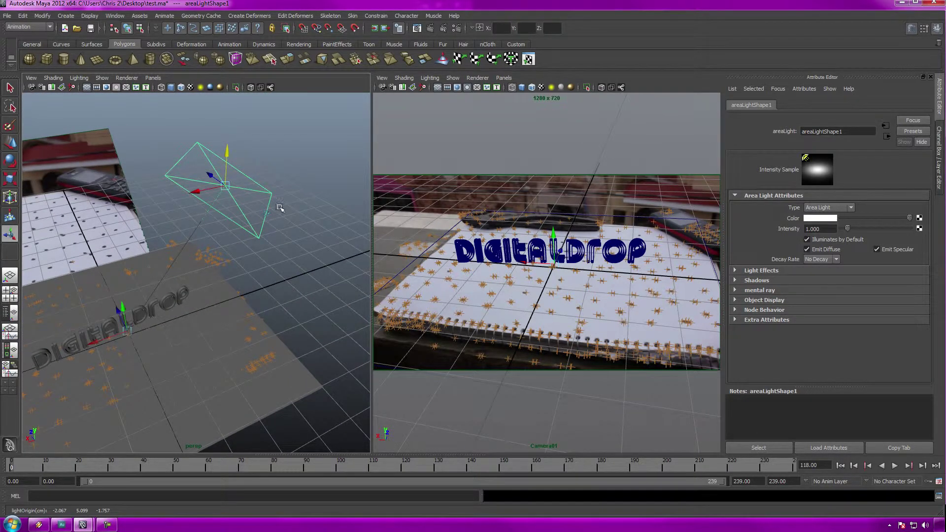
- Deselect the light, render the current frame with mental ray, keep the image, and compare it with the earlier render
alt+drag(264, 236, 147, 306)
alt+right_drag(146, 307, 212, 332)
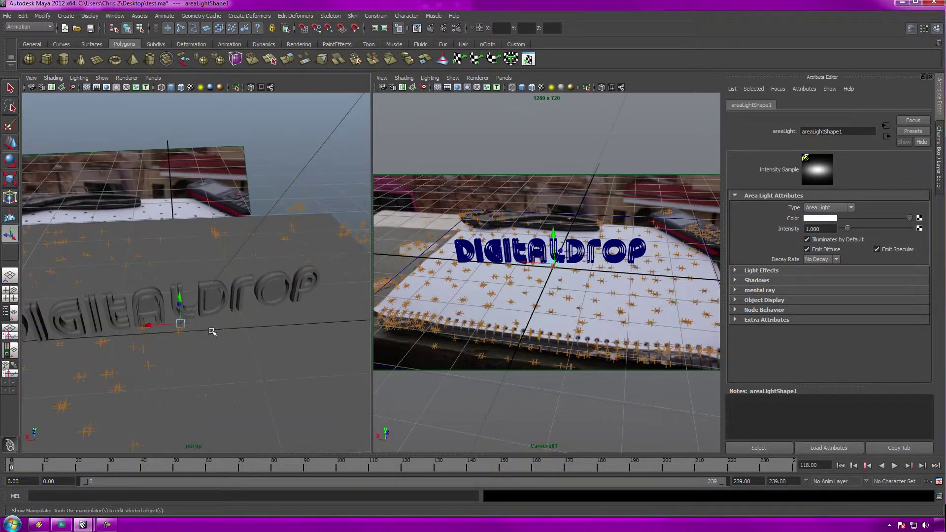
alt+middle_drag(211, 332, 282, 283)
alt+right_drag(283, 283, 249, 274)
click(399, 152)
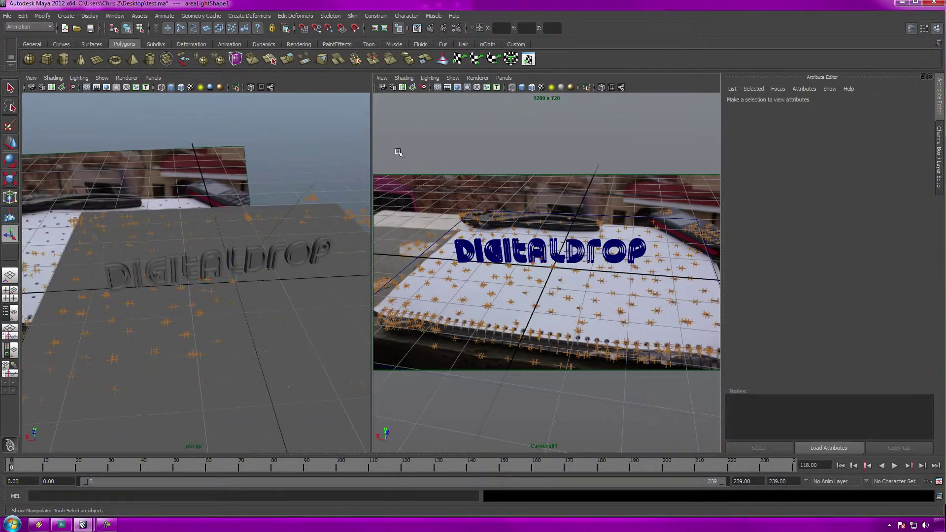
click(432, 28)
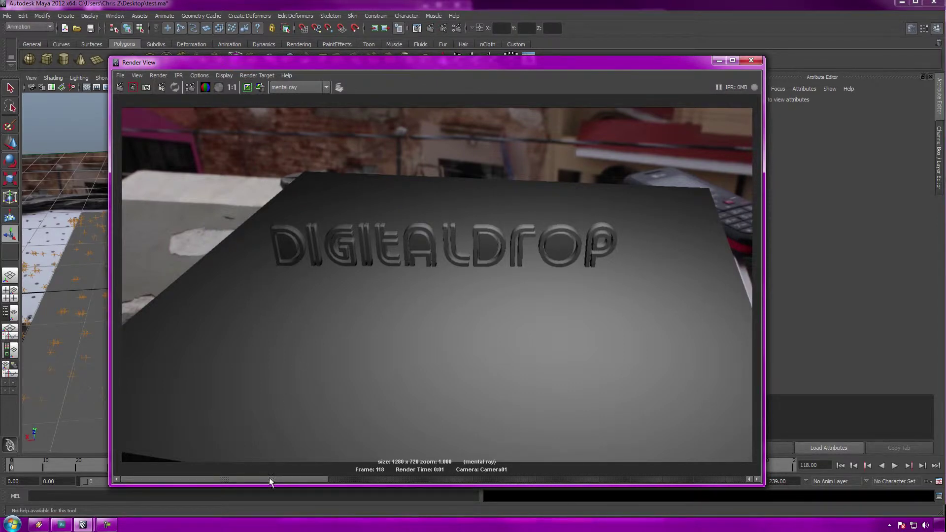
drag(270, 478, 246, 481)
click(719, 60)
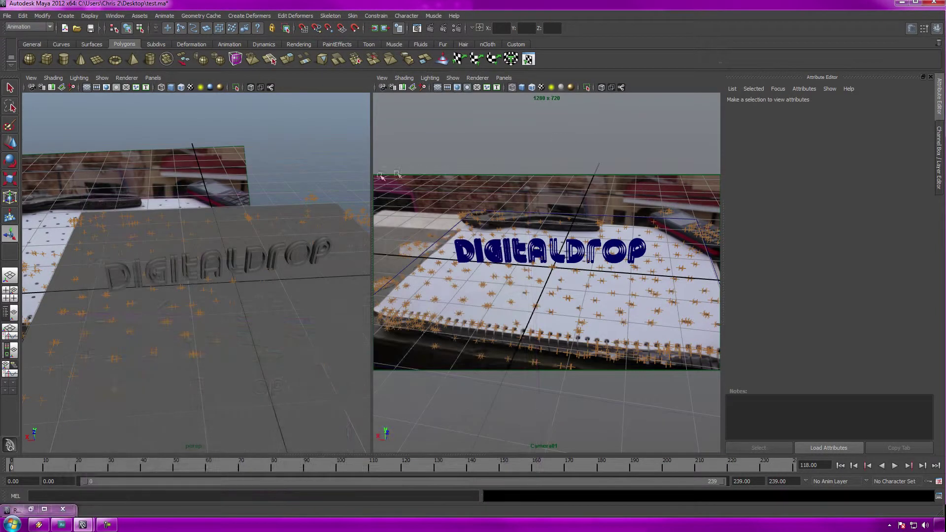
- Select the area light and enable Use Ray Trace Shadows in its raytrace shadow attributes
scroll(311, 185, down, 5)
alt+middle_drag(279, 207, 261, 228)
click(293, 220)
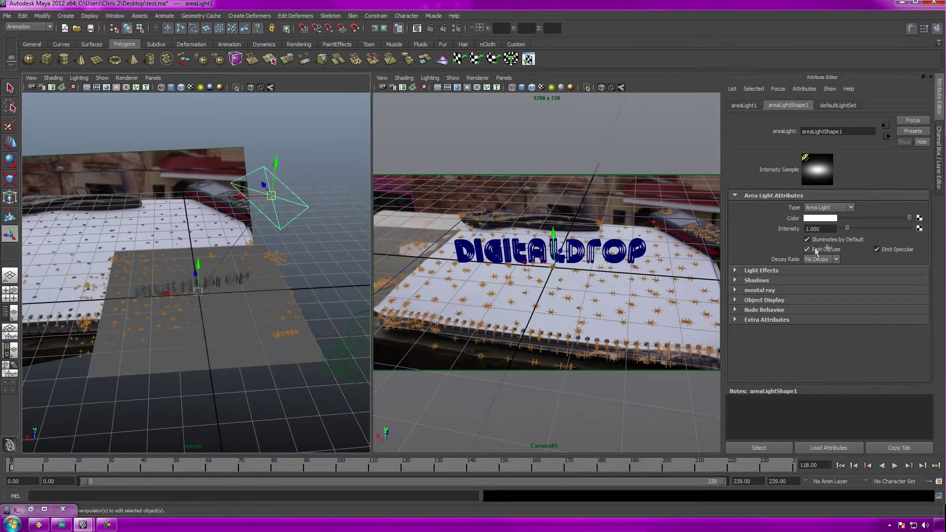
click(734, 280)
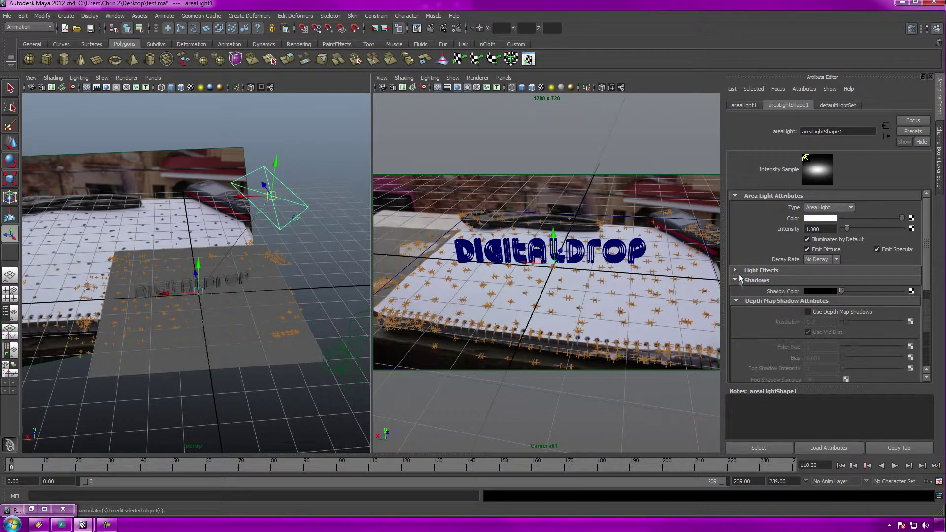
scroll(757, 281, down, 5)
scroll(801, 273, down, 3)
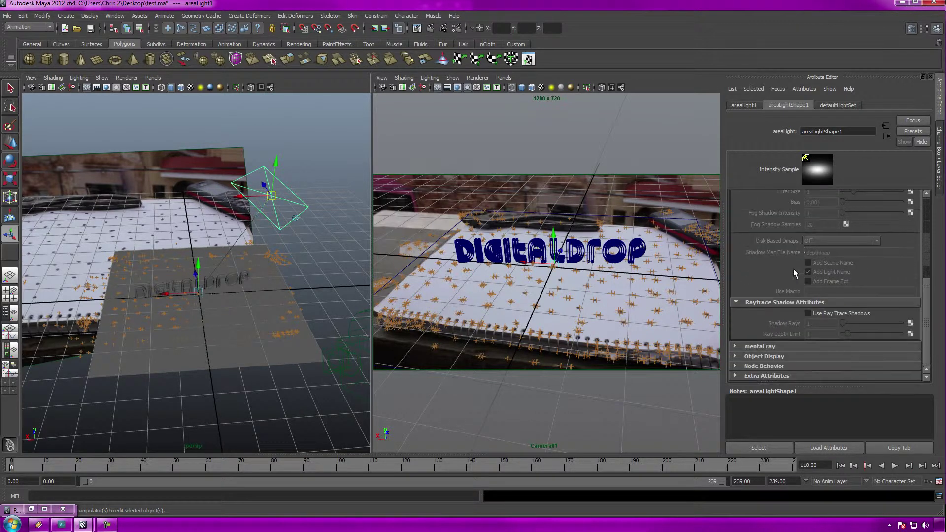
click(807, 313)
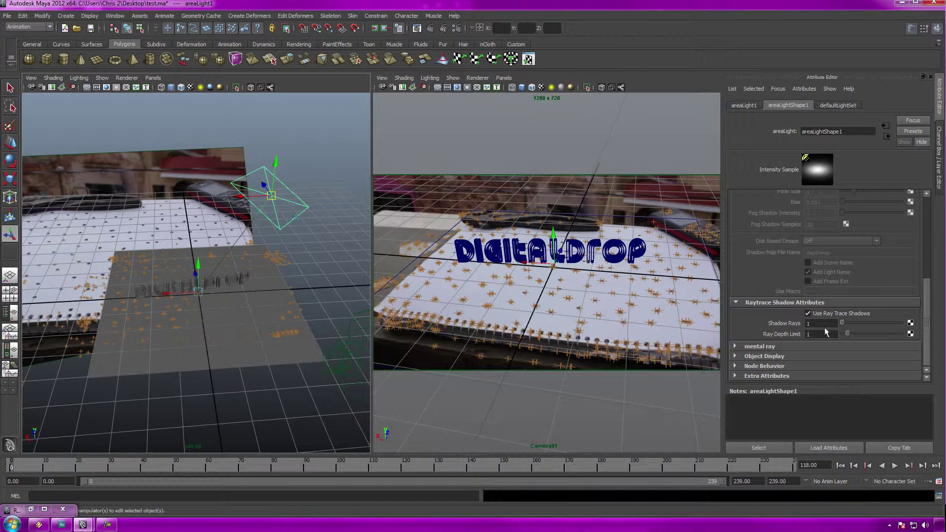
alt+drag(264, 204, 265, 211)
- Deselect the light, render the current frame, and examine the edges of the text's raytraced shadows up close
click(433, 138)
click(427, 30)
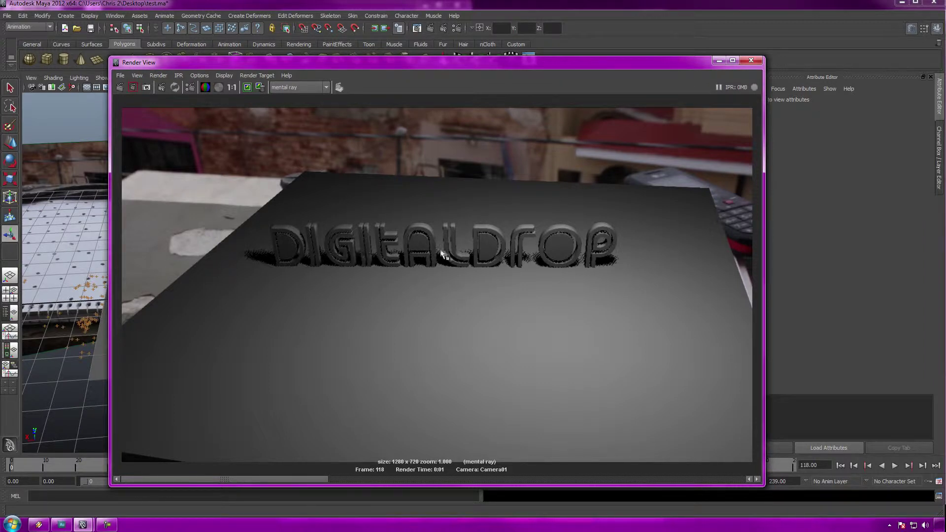
scroll(273, 264, up, 2)
scroll(332, 216, up, 2)
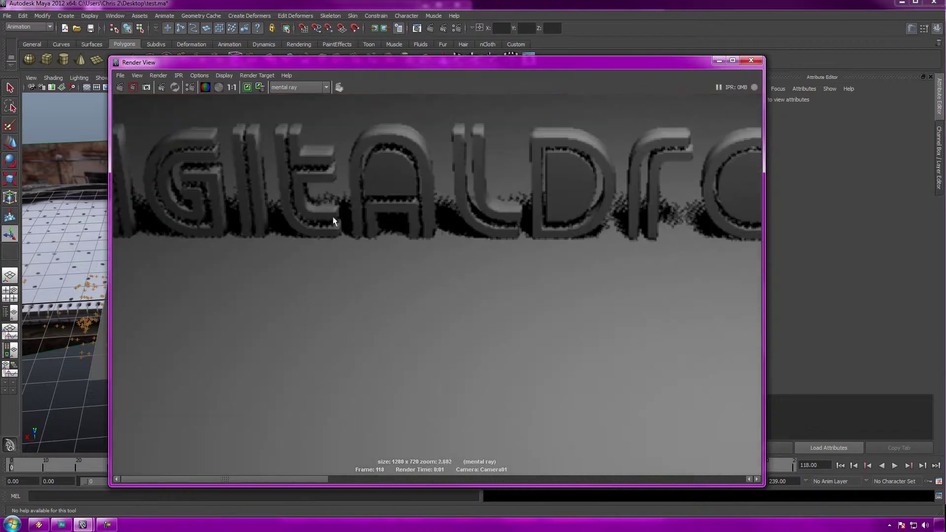
scroll(445, 205, down, 4)
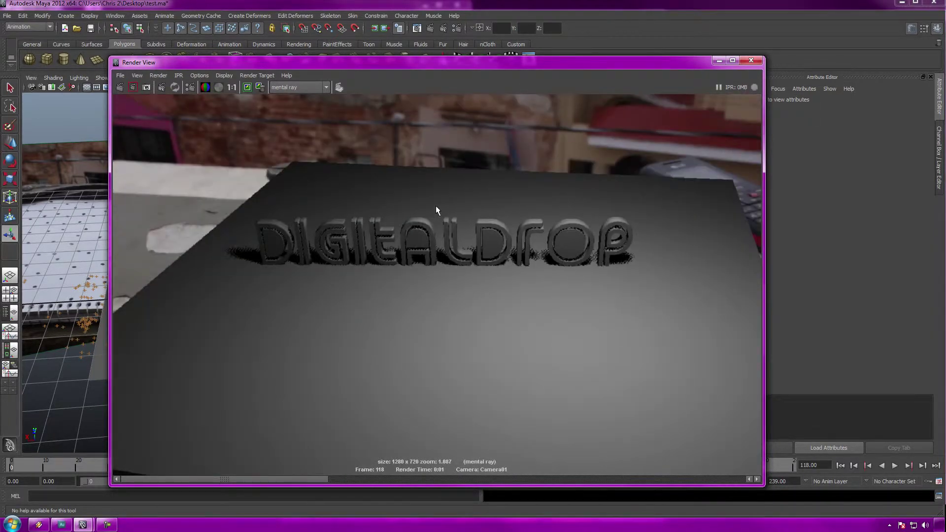
scroll(436, 206, down, 1)
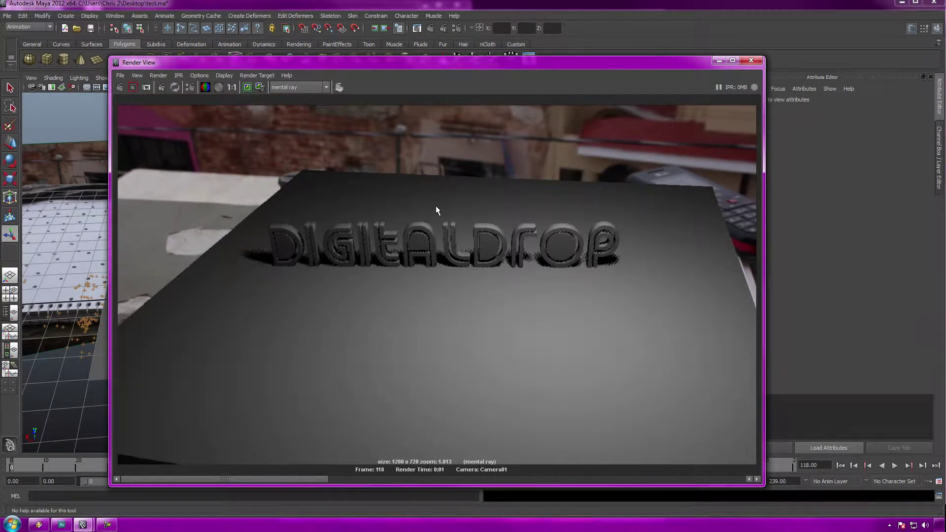
click(719, 60)
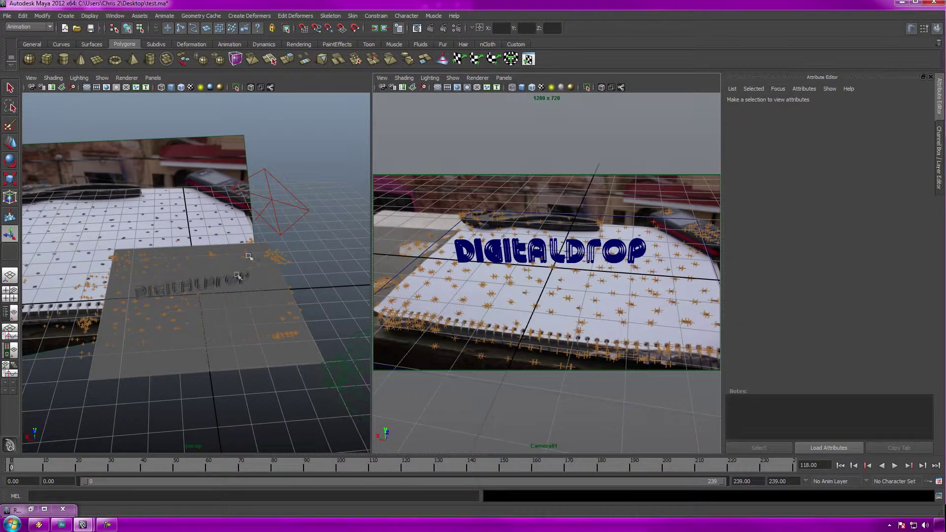
- Set the area light's Shadow Rays to 3 and deselect the light
click(274, 198)
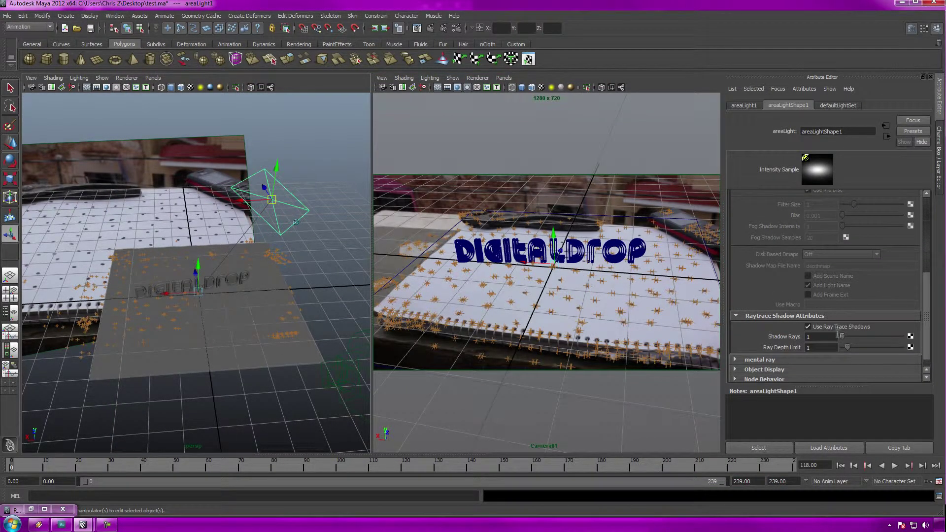
drag(840, 335, 882, 337)
double_click(825, 336)
text(30)
click(320, 266)
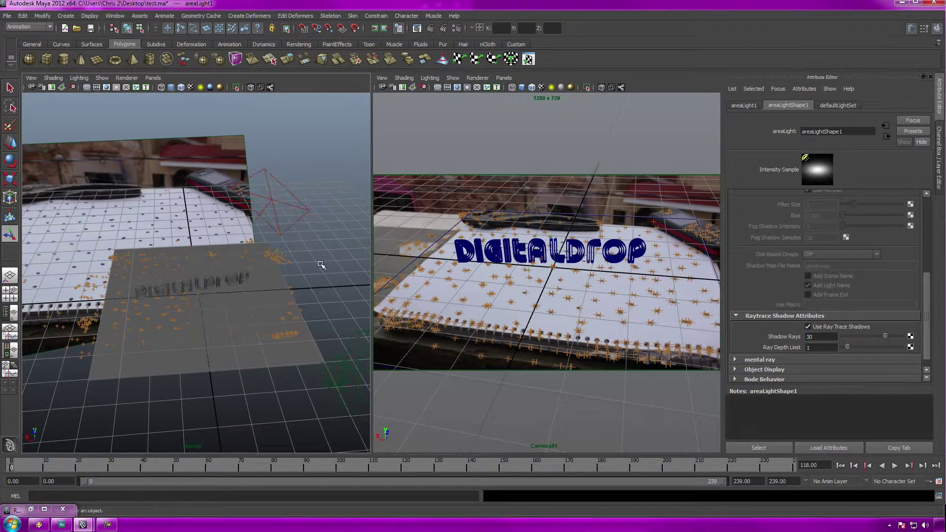
- Render the current frame again and inspect how soft and clean the text's shadows are with the increased shadow rays
click(429, 28)
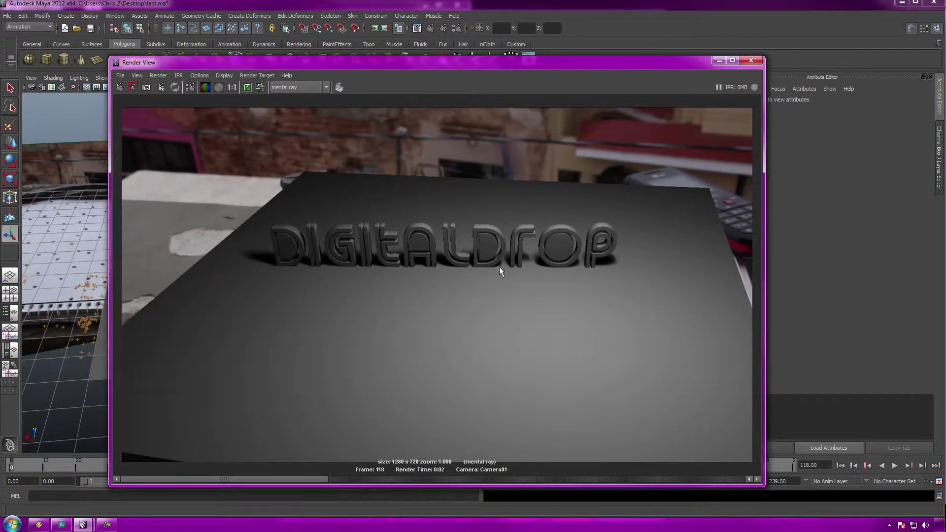
scroll(493, 253, up, 2)
scroll(474, 241, down, 2)
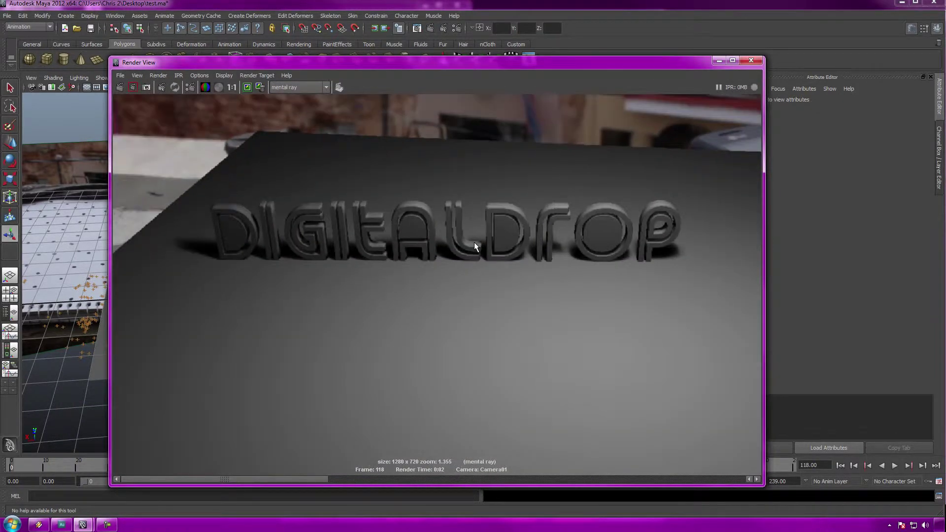
scroll(474, 242, down, 1)
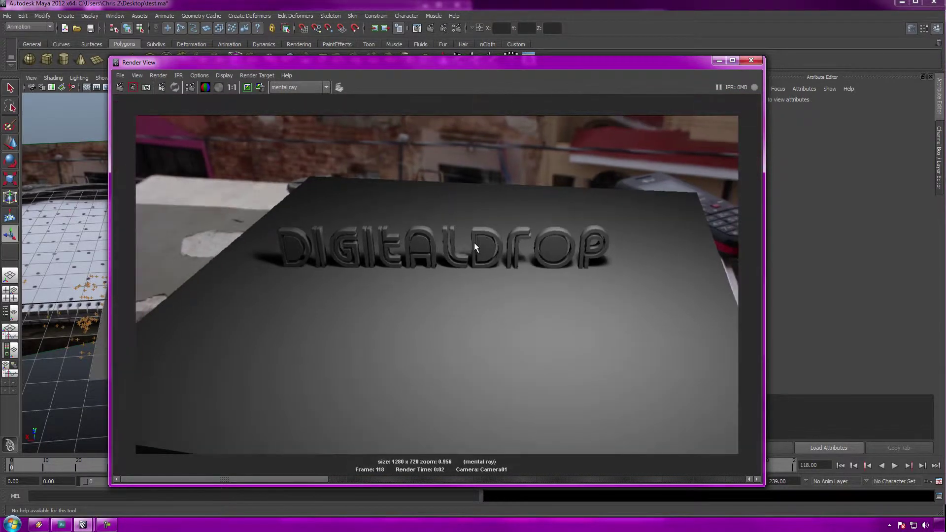
scroll(473, 242, up, 1)
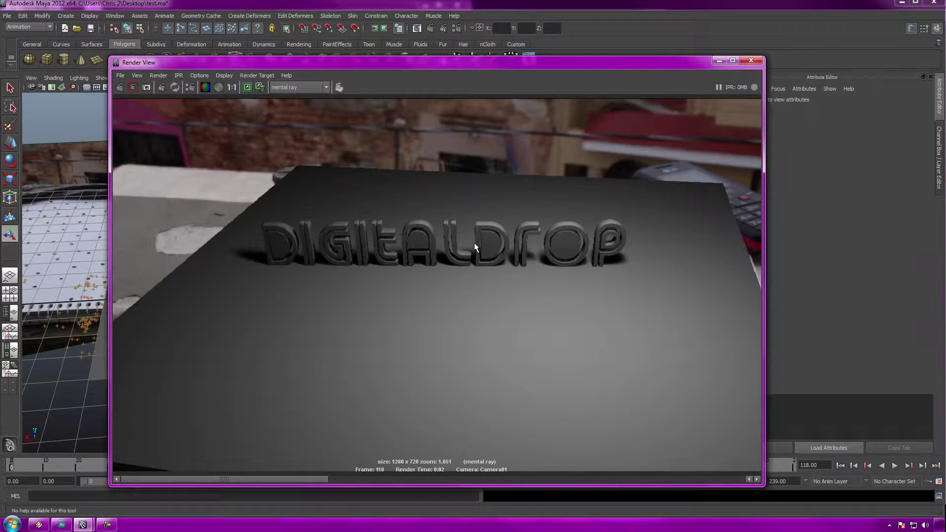
- Keep the soft-shadow render, compare it with the earlier stored images, and minimize the Render View
click(249, 88)
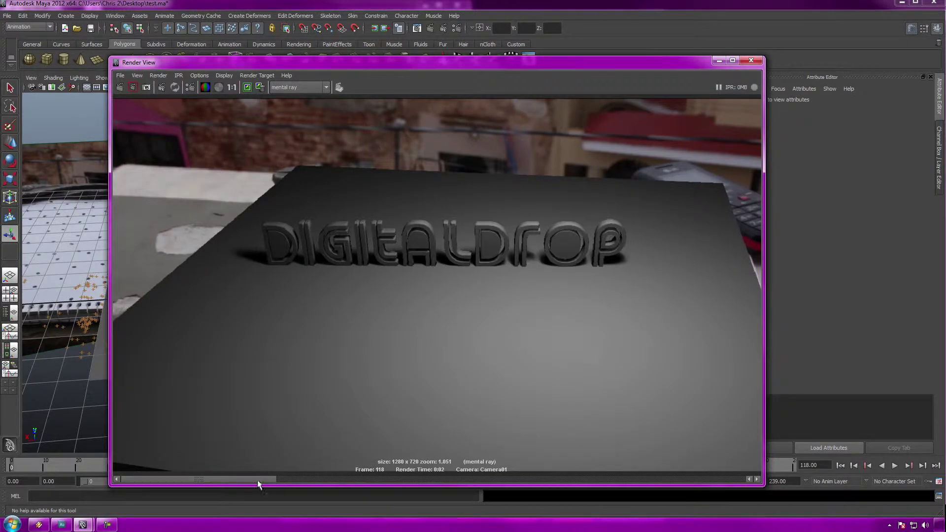
drag(258, 480, 189, 479)
click(719, 60)
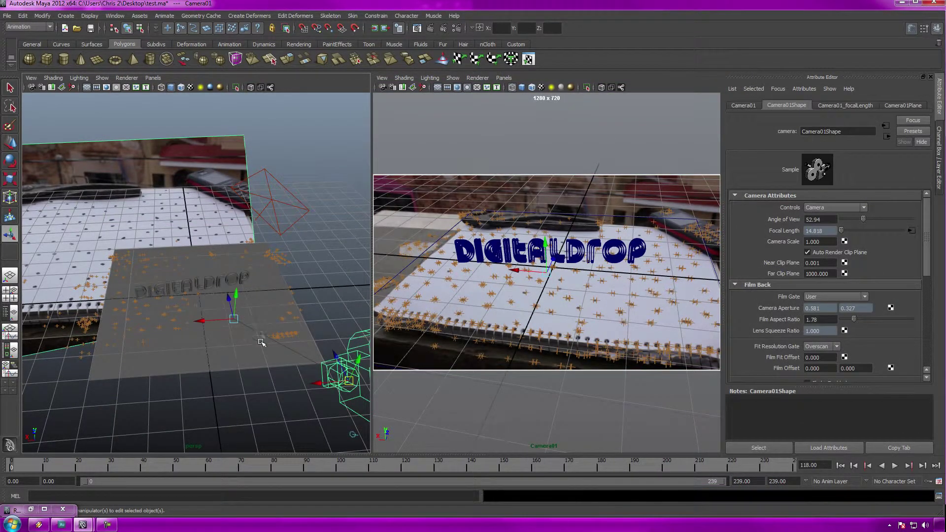
- Assign a new Use Background material to the ground plane beneath the text
click(250, 369)
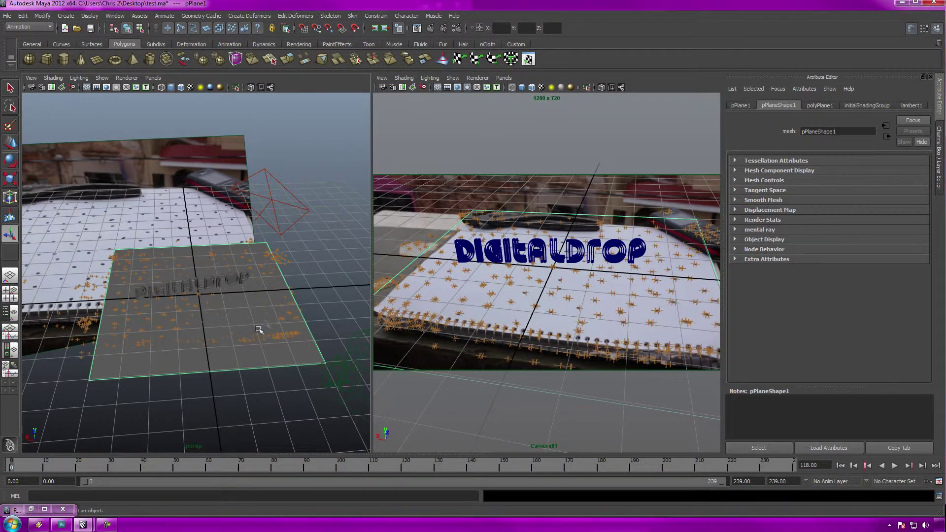
alt+drag(256, 328, 243, 300)
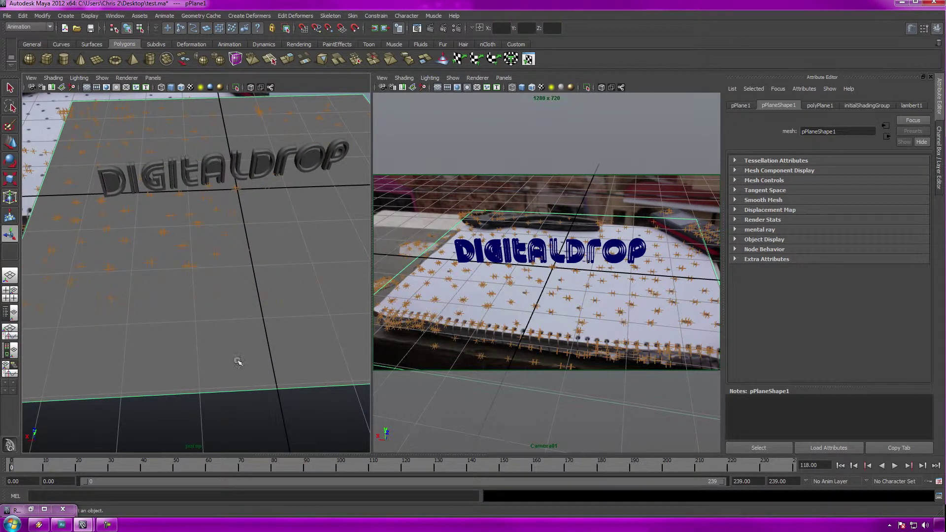
right_drag(228, 323, 245, 467)
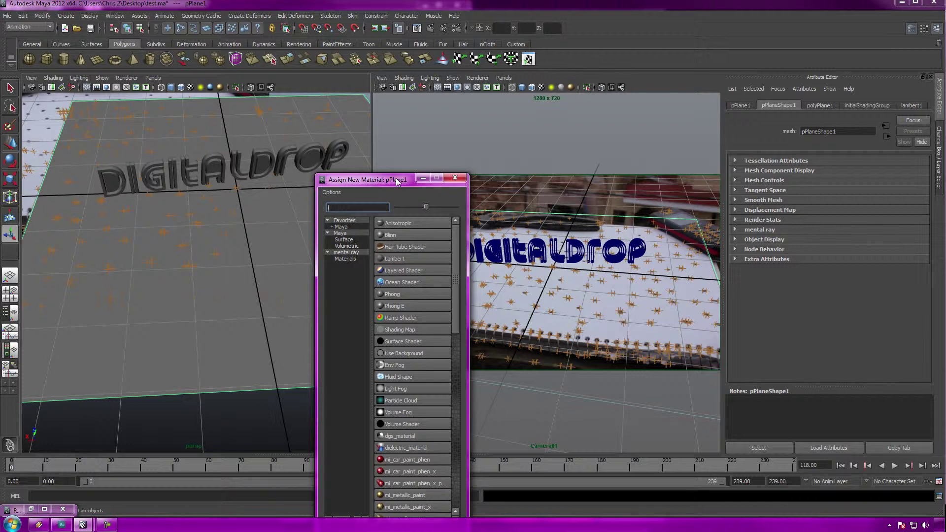
drag(397, 181, 392, 96)
click(337, 143)
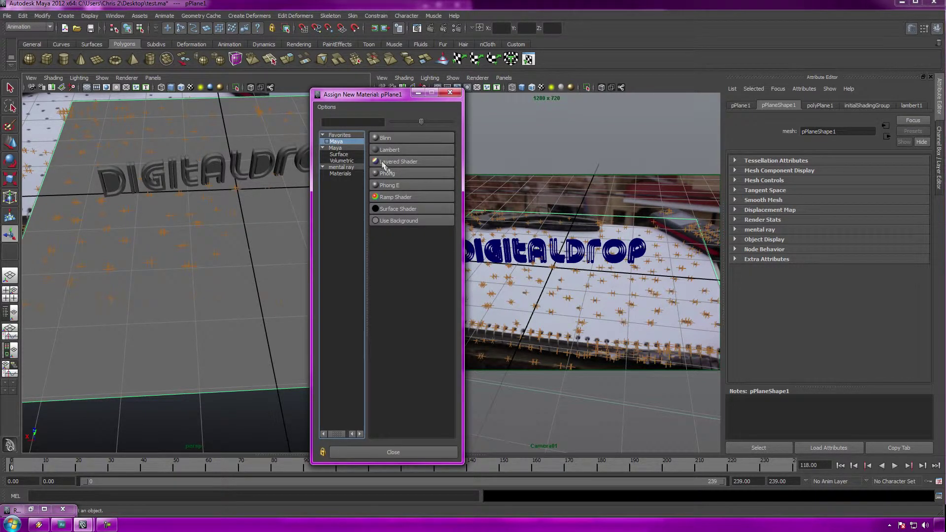
click(399, 219)
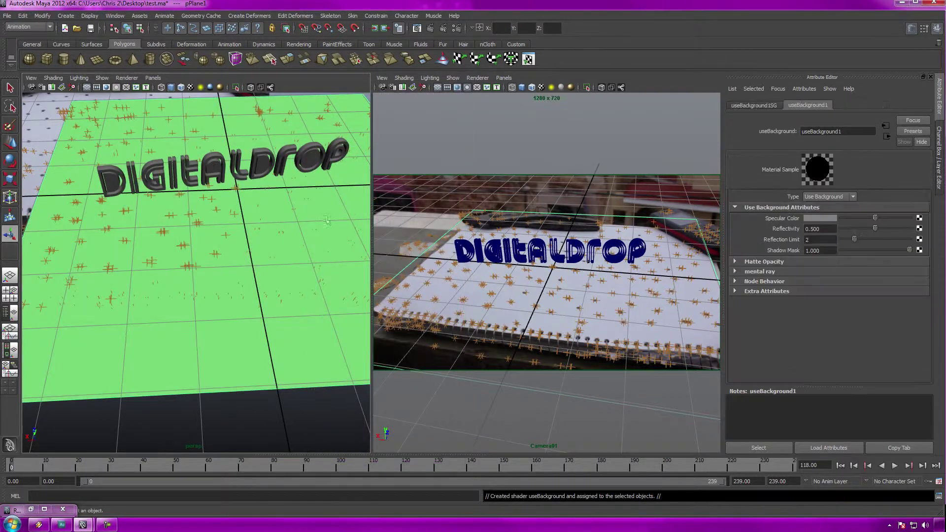
- Deselect the plane, render the current frame, keep the image, and minimize the Render View
click(451, 148)
click(452, 30)
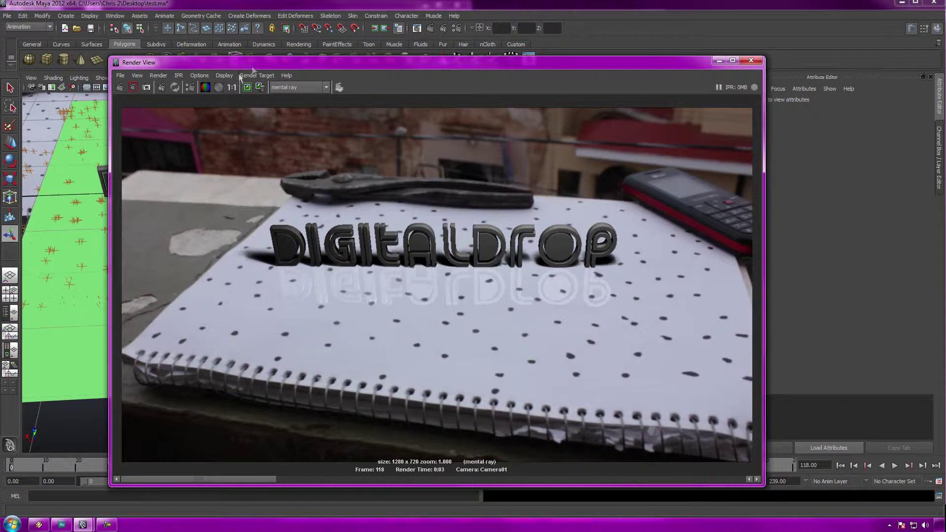
click(247, 87)
click(718, 60)
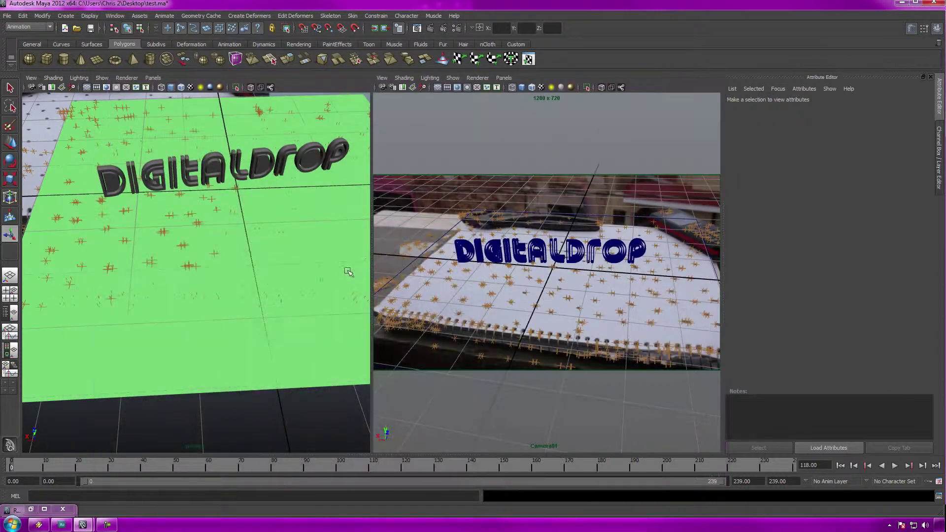
- Reduce the Reflectivity and Reflection Limit of the ground plane's Use Background material to their minimum
click(268, 349)
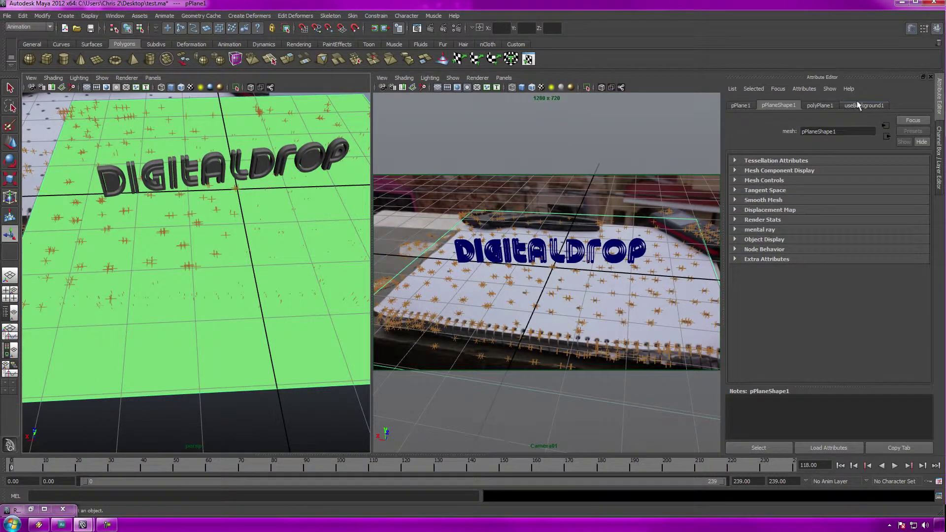
click(863, 106)
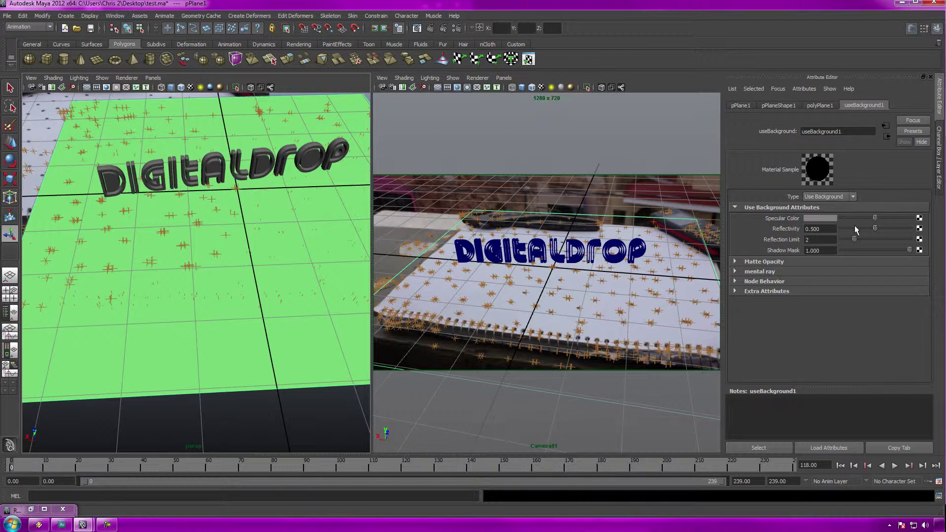
drag(862, 229, 830, 230)
drag(850, 240, 837, 240)
- Deselect the plane, render the frame again to check the ground reflection, and close the Render View
click(539, 161)
click(430, 28)
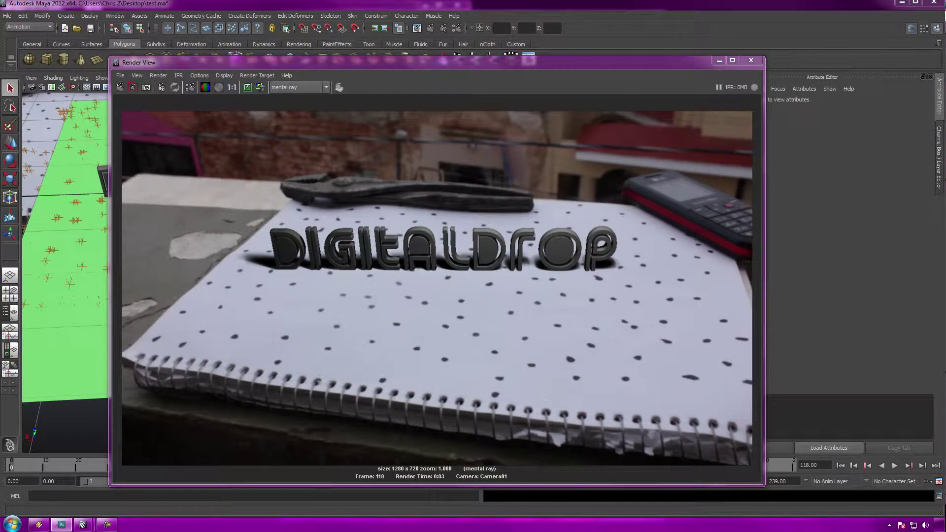
click(749, 60)
- Assign a new mental ray mia_material_x material to the DigitalDrop text
click(284, 155)
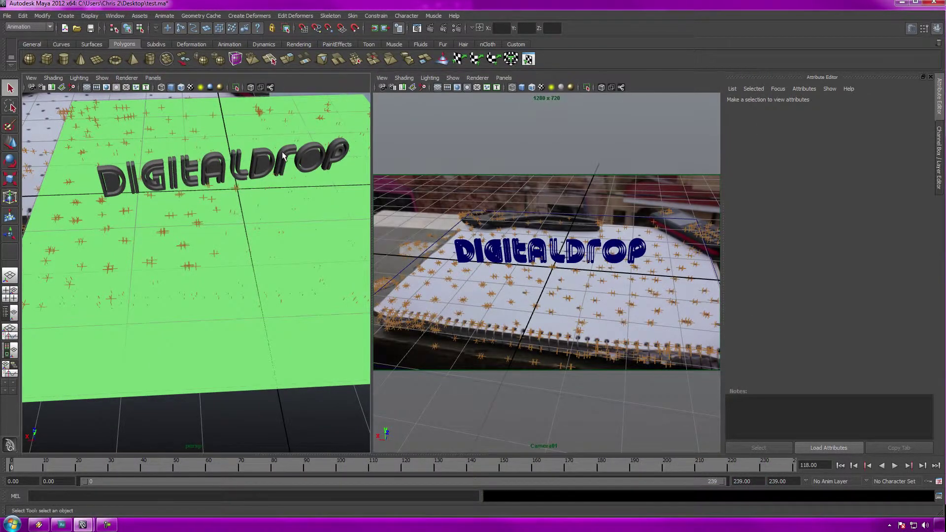
right_click(284, 156)
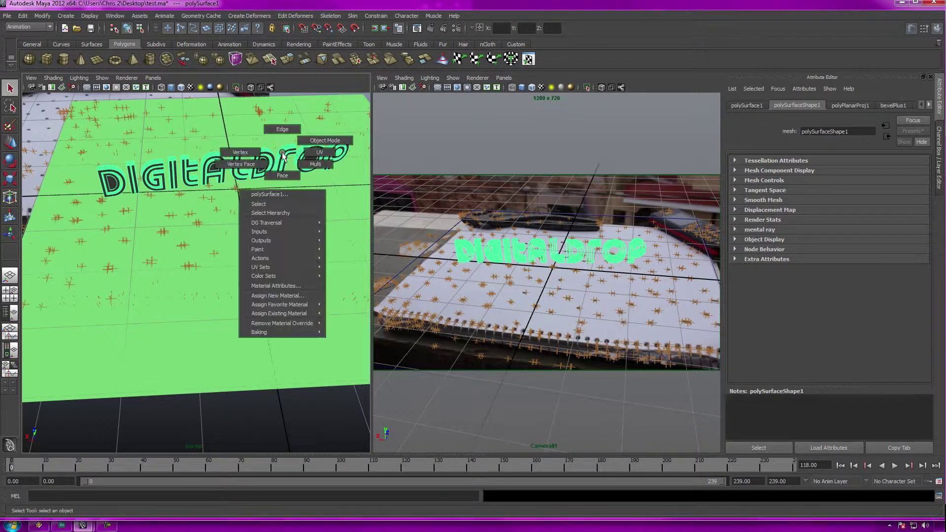
click(300, 296)
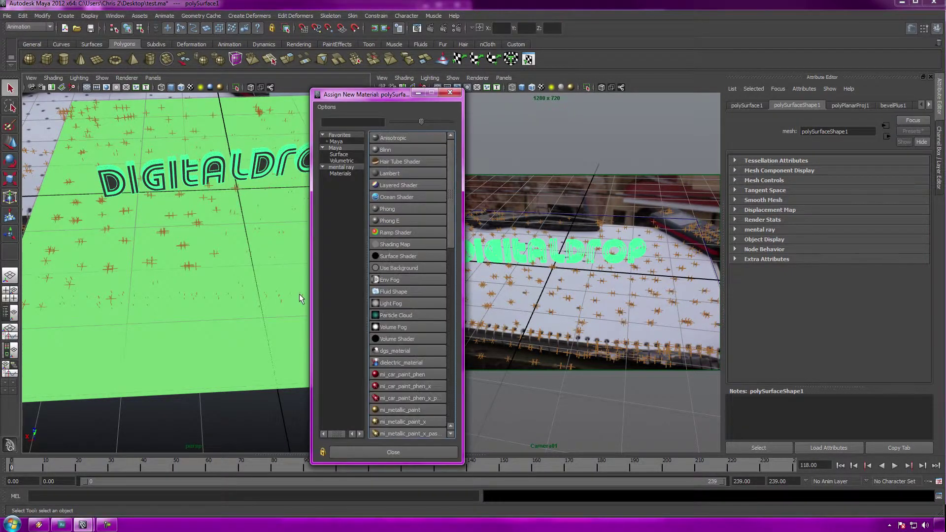
click(339, 175)
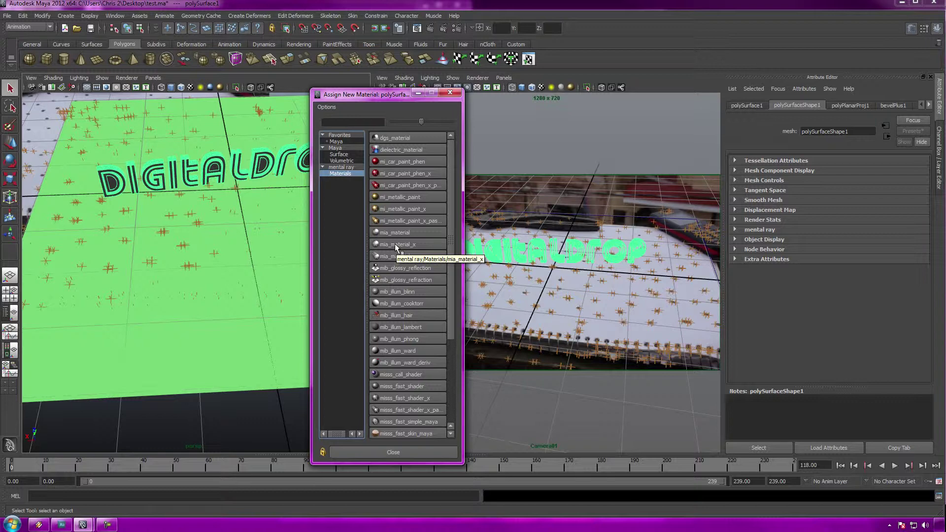
click(394, 243)
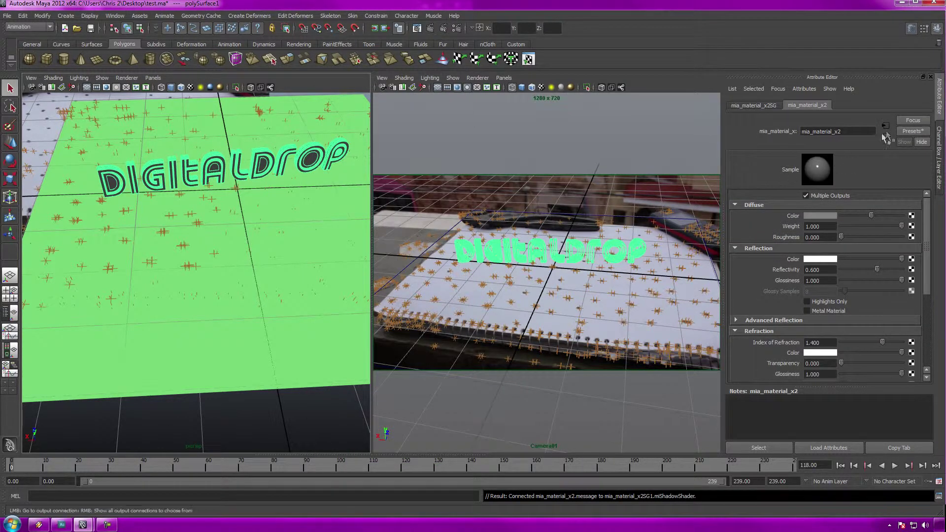
- Replace the text material's settings with the GlossyPlastic preset
click(910, 132)
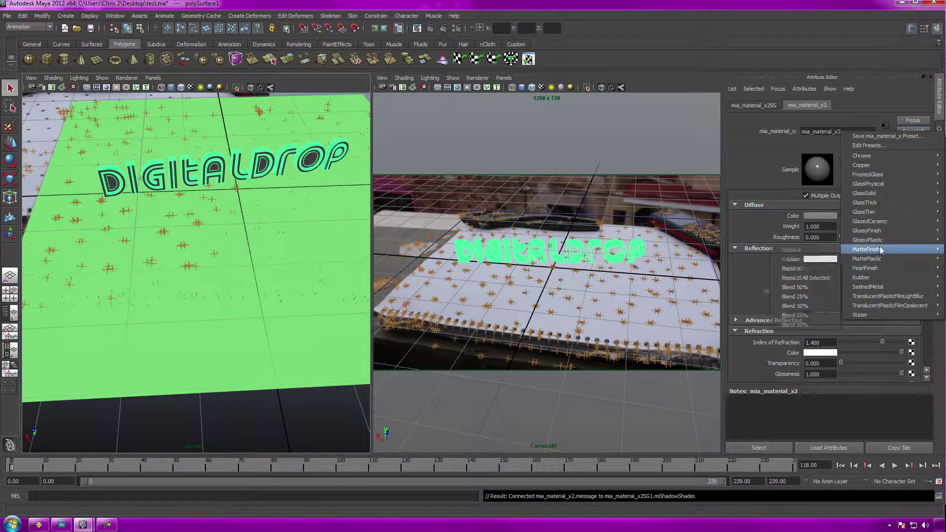
mouse_move(880, 241)
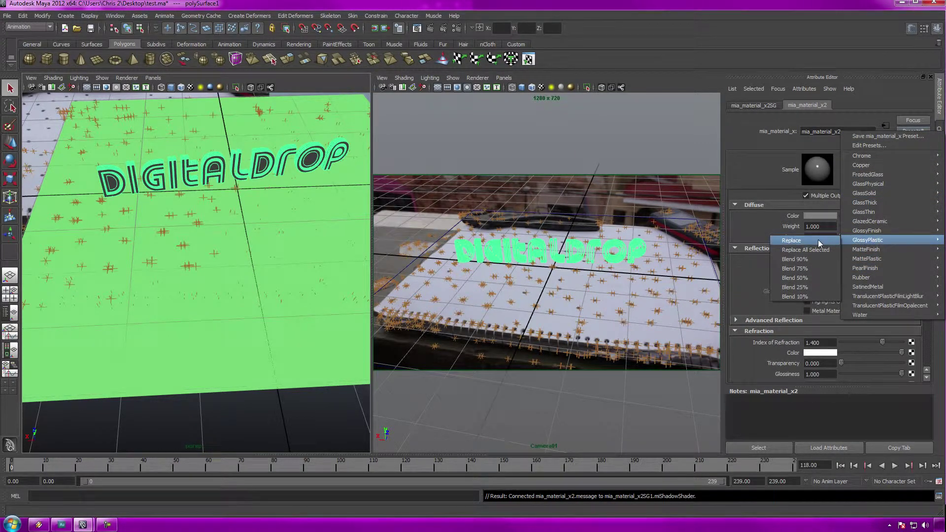
click(819, 243)
- Render the frame with the glossy plastic text, keep the image, compare it with the previous renders, and minimize the Render View
click(474, 154)
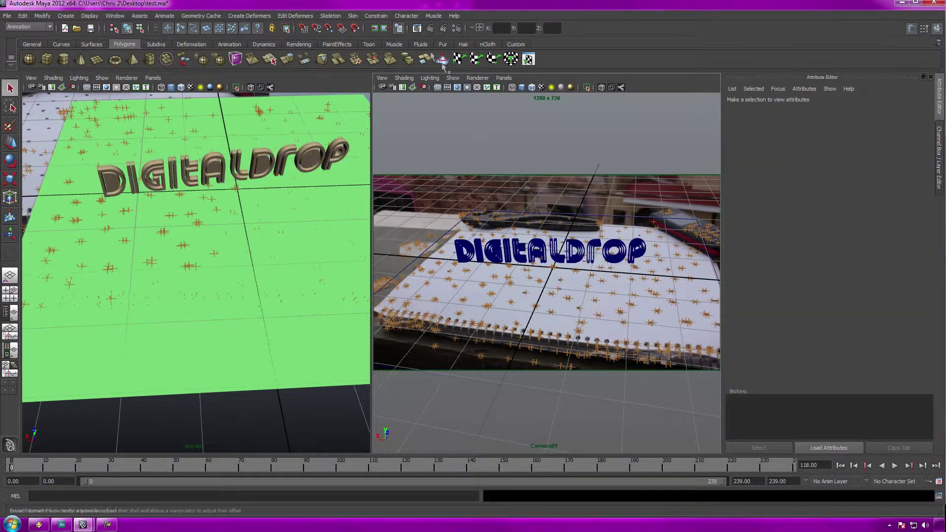
click(430, 28)
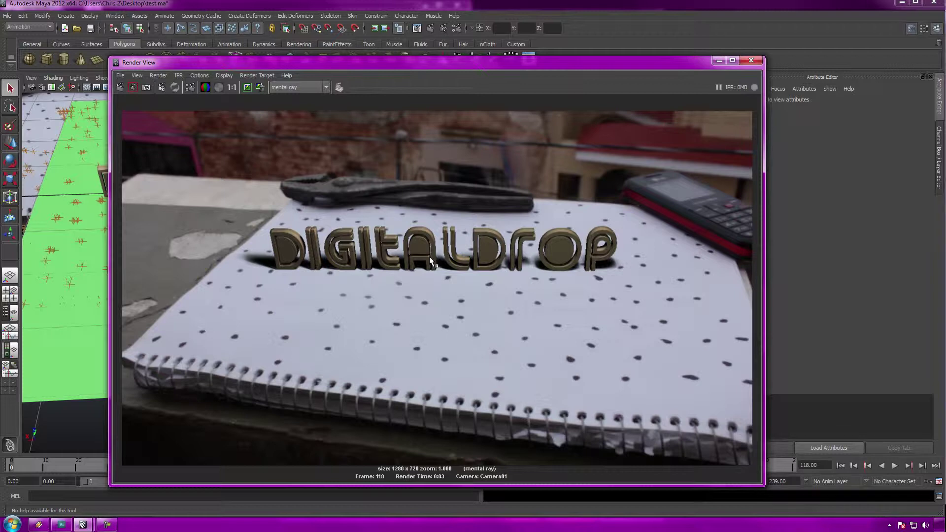
click(248, 87)
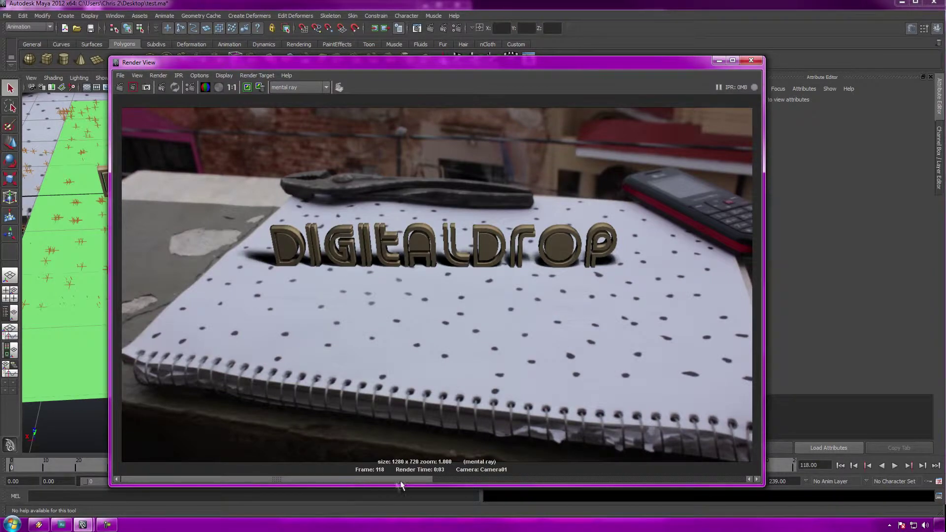
drag(329, 480, 242, 487)
click(718, 60)
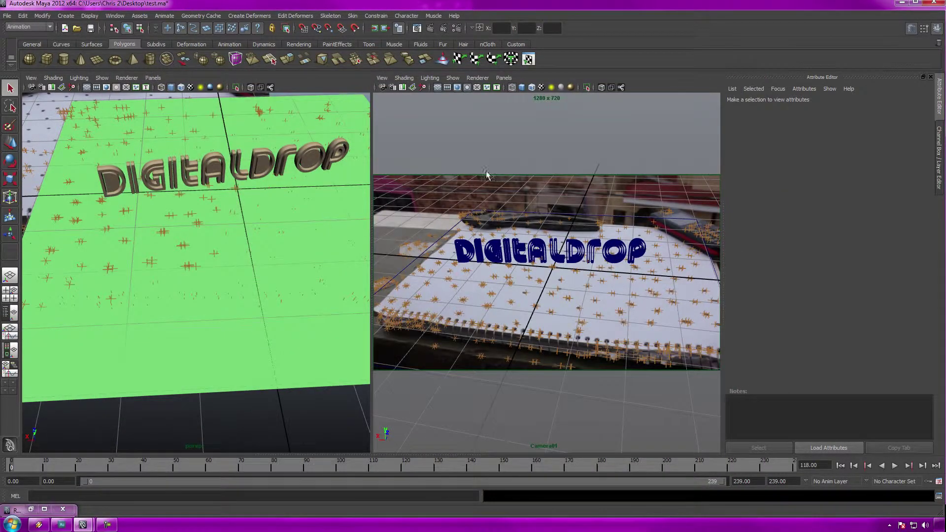
- Duplicate the area light and move the copy sideways, behind the text near the ground plane's far edge
click(299, 164)
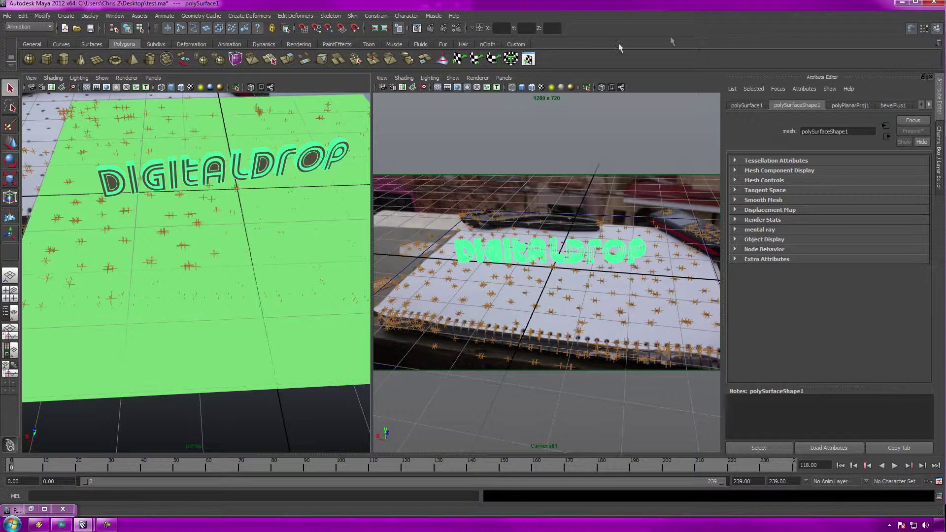
click(890, 105)
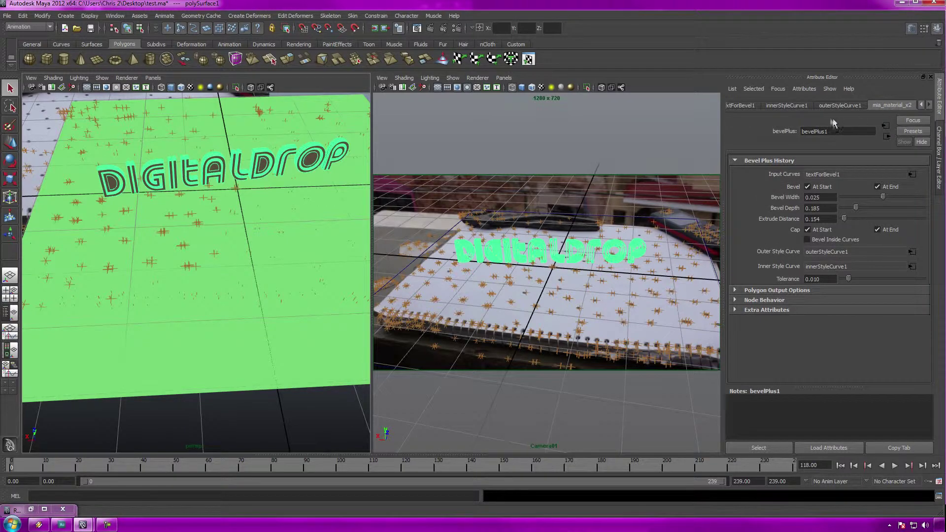
scroll(266, 236, down, 5)
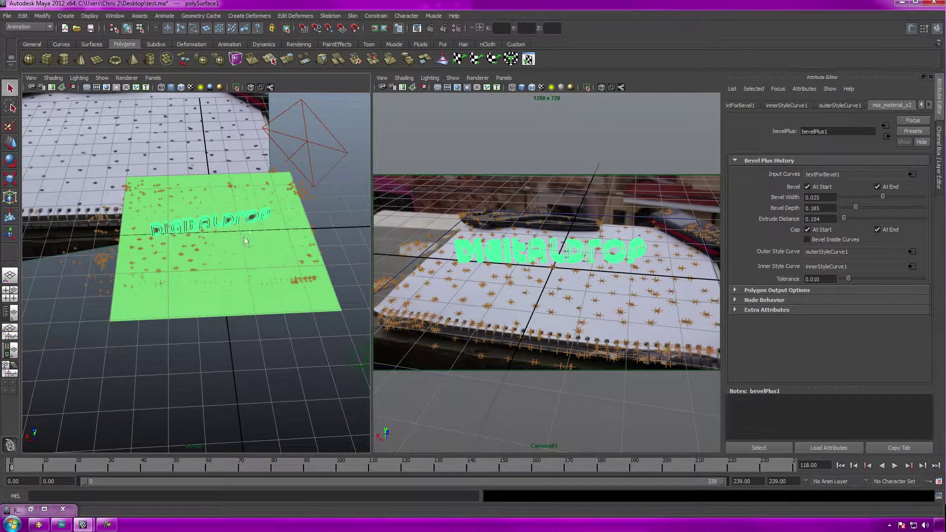
alt+drag(249, 241, 318, 256)
mouse_move(298, 179)
alt+mouse_down()
mouse_move(283, 177)
mouse_move(237, 204)
alt+mouse_up()
click(276, 176)
key(w)
drag(261, 278, 161, 297)
alt+drag(234, 287, 237, 266)
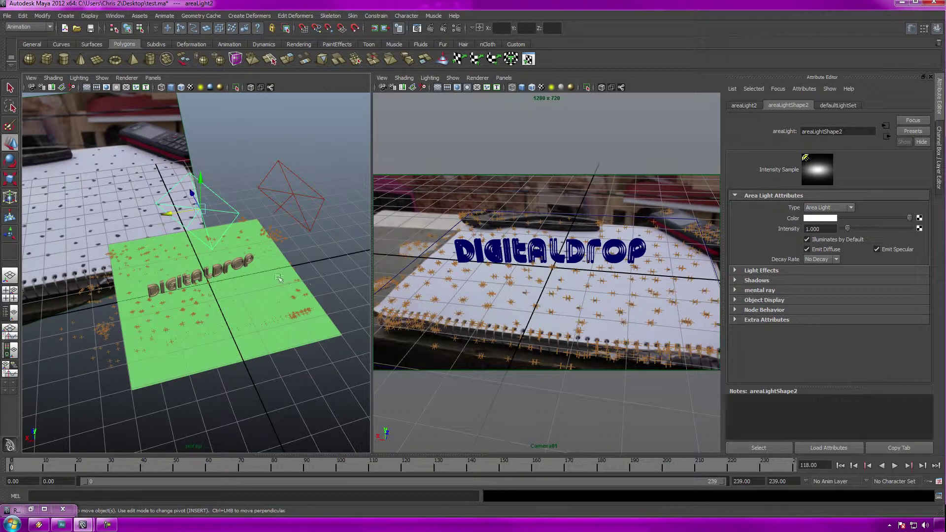
- Open the text's mia_material_x2 attributes and examine its diffuse, reflection, refraction and Advanced Refraction settings
click(243, 265)
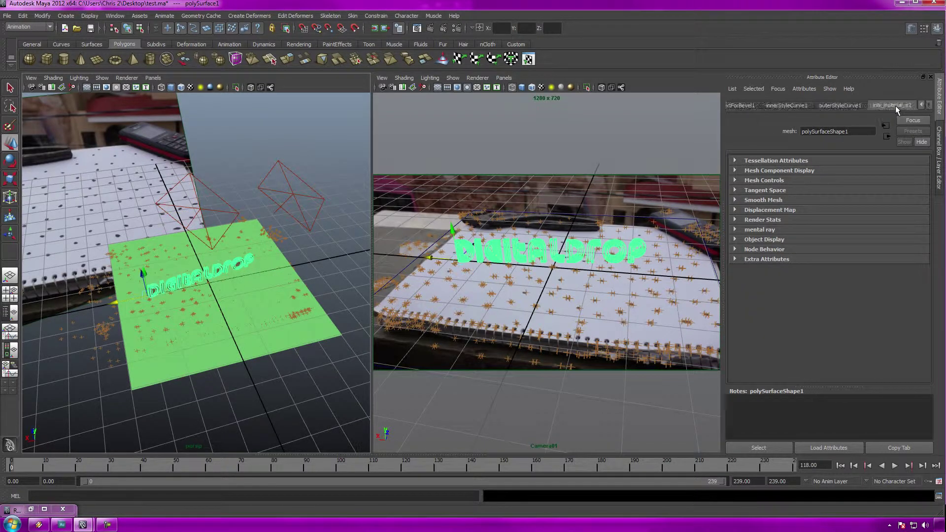
click(876, 104)
scroll(818, 212, down, 2)
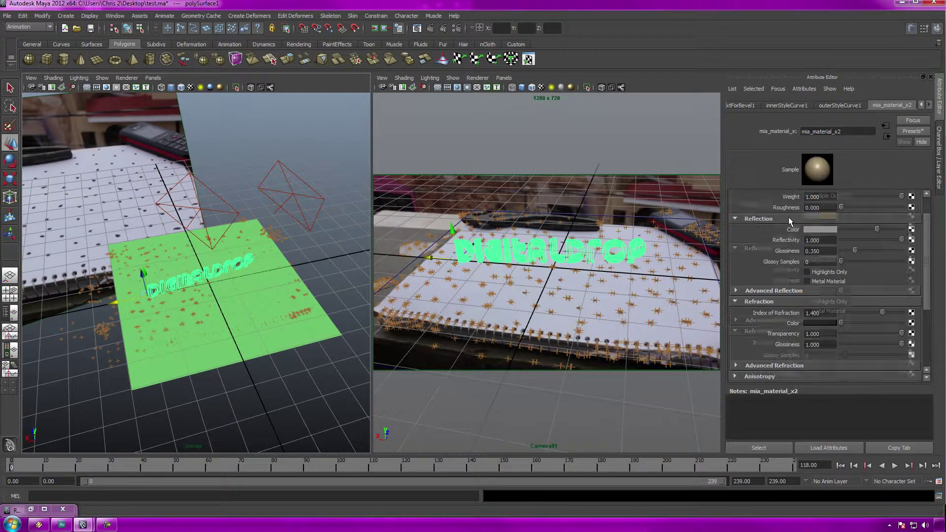
scroll(774, 246, down, 1)
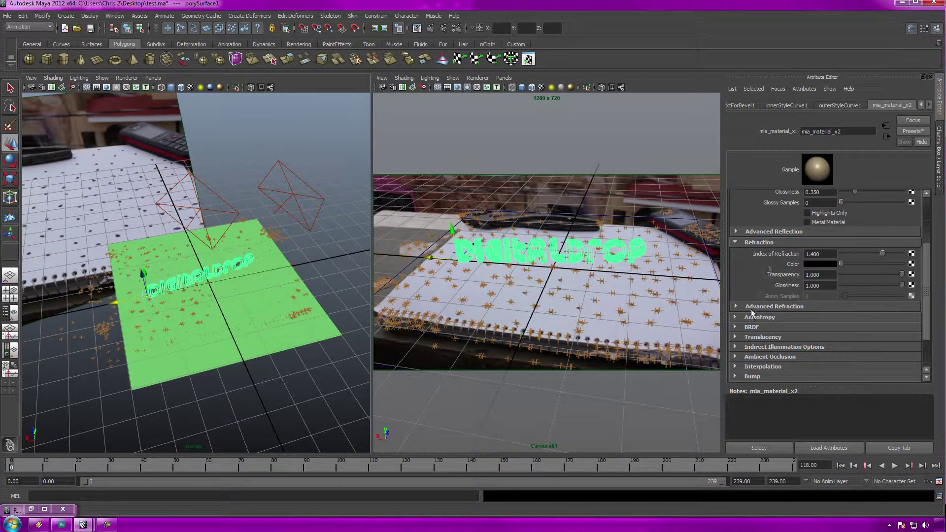
click(751, 308)
scroll(754, 308, down, 4)
scroll(758, 311, down, 3)
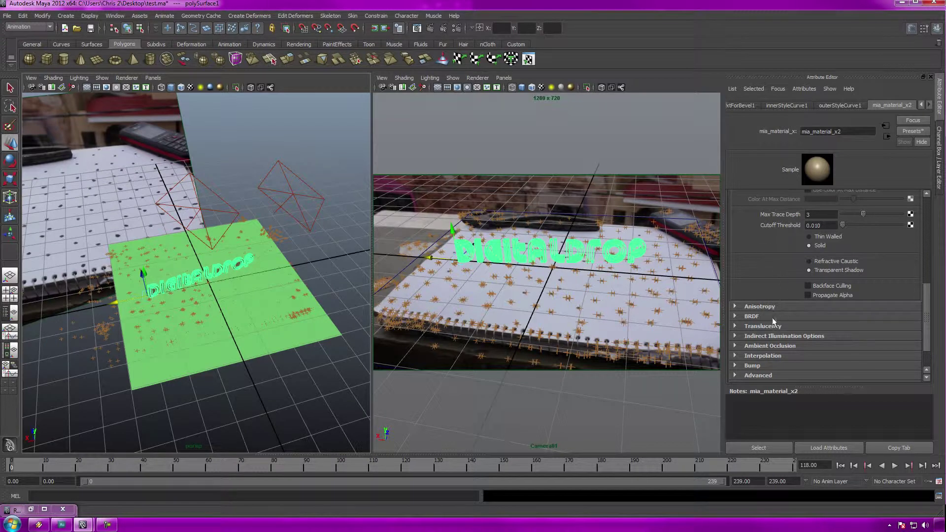
scroll(772, 246, up, 10)
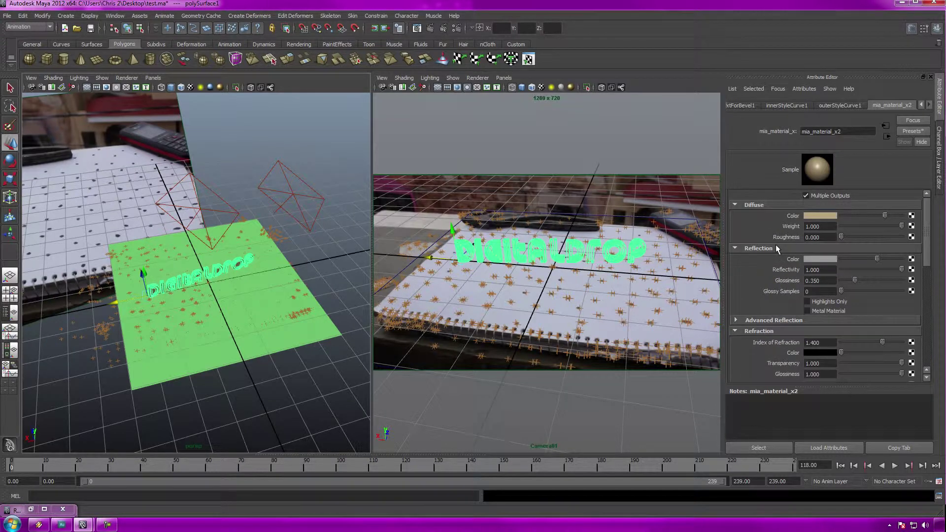